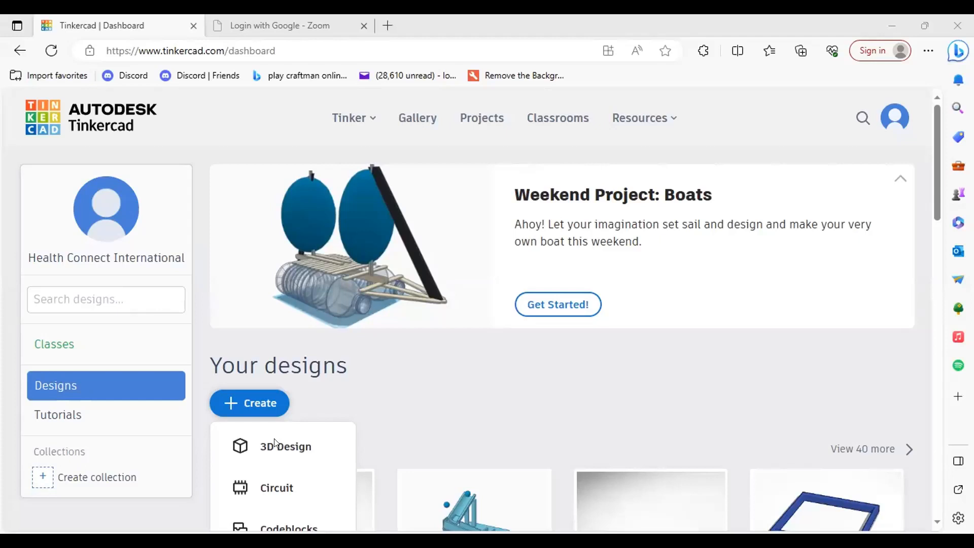
# - Create a new 3D design, place a solid box on the workplane, and stretch it to about 114 mm wide with extra depth
pyautogui.click(275, 444)
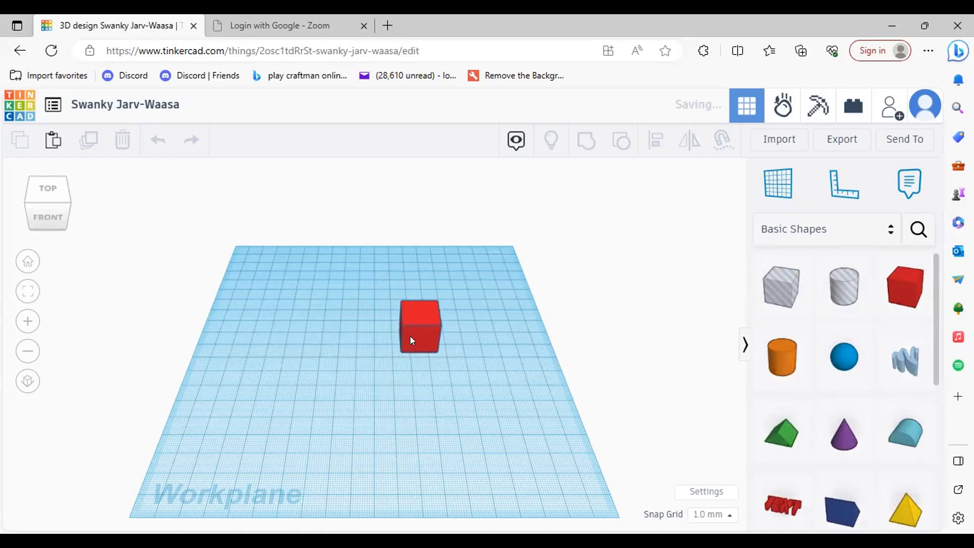
pyautogui.click(400, 349)
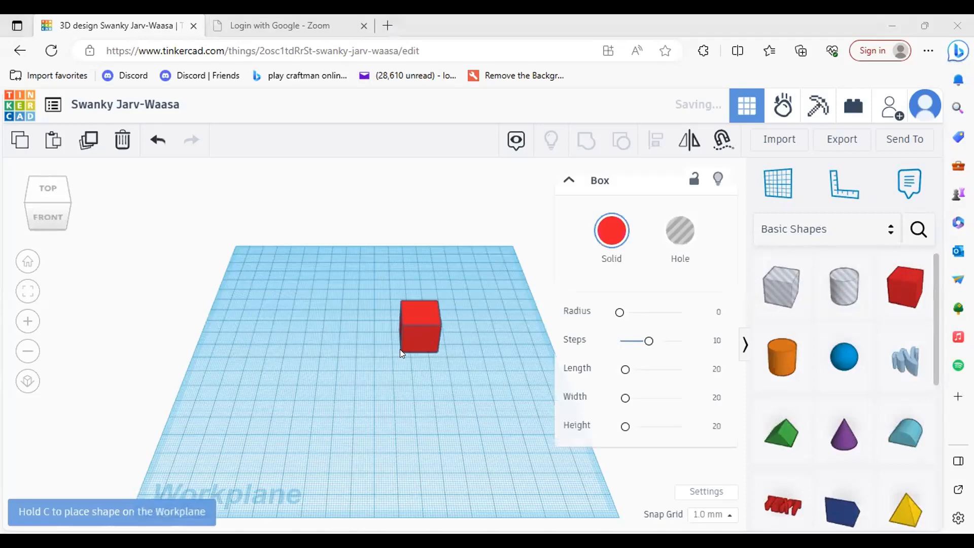
pyautogui.click(400, 351)
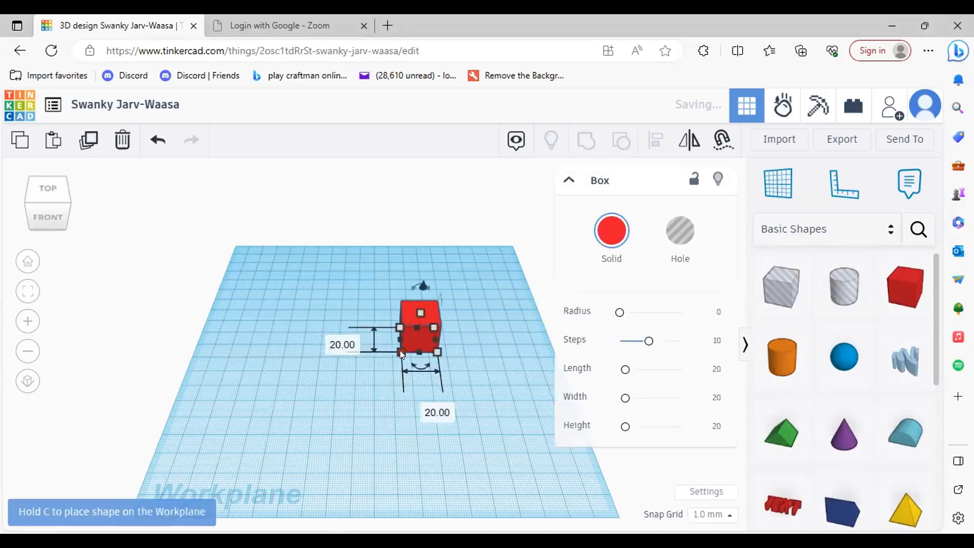
pyautogui.moveTo(303, 391); pyautogui.dragTo(268, 447)
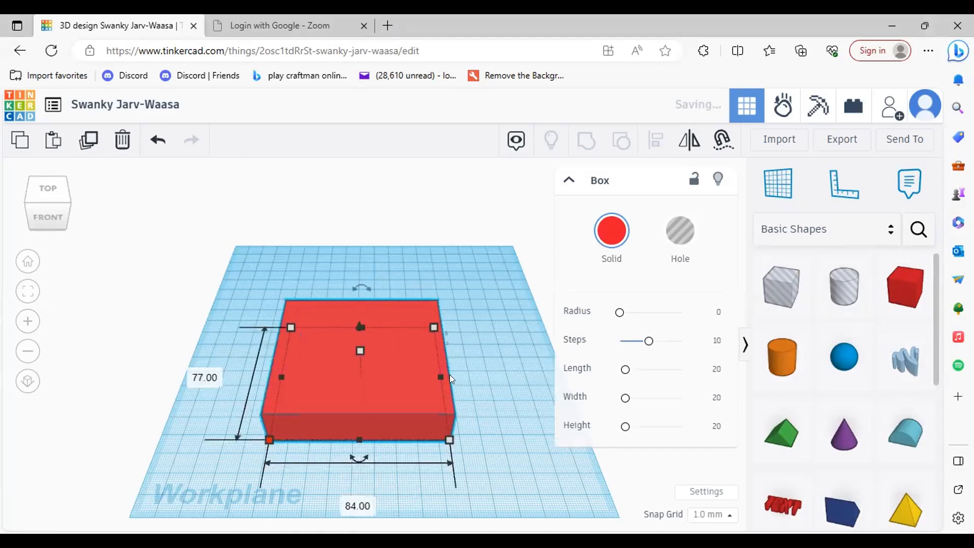
pyautogui.moveTo(450, 376); pyautogui.dragTo(530, 376)
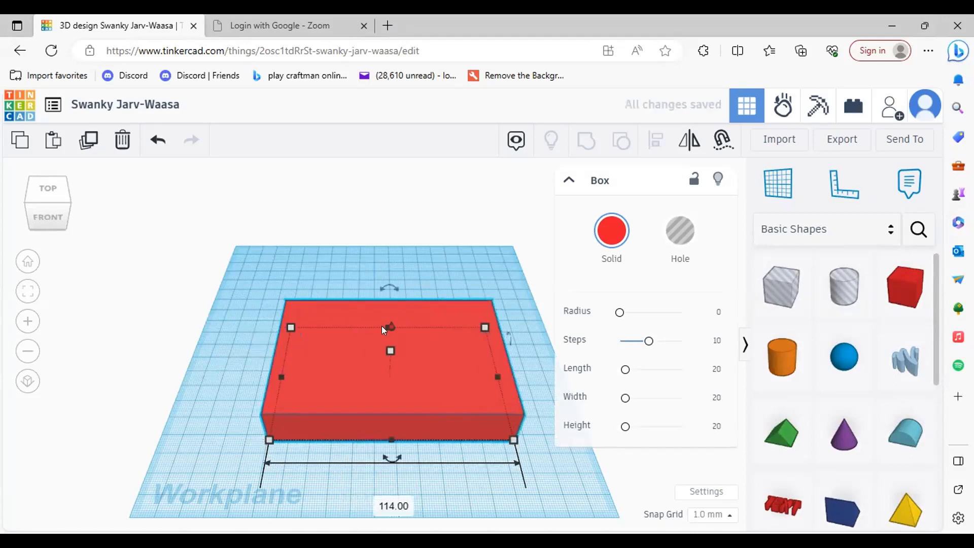
pyautogui.moveTo(384, 324); pyautogui.dragTo(380, 296)
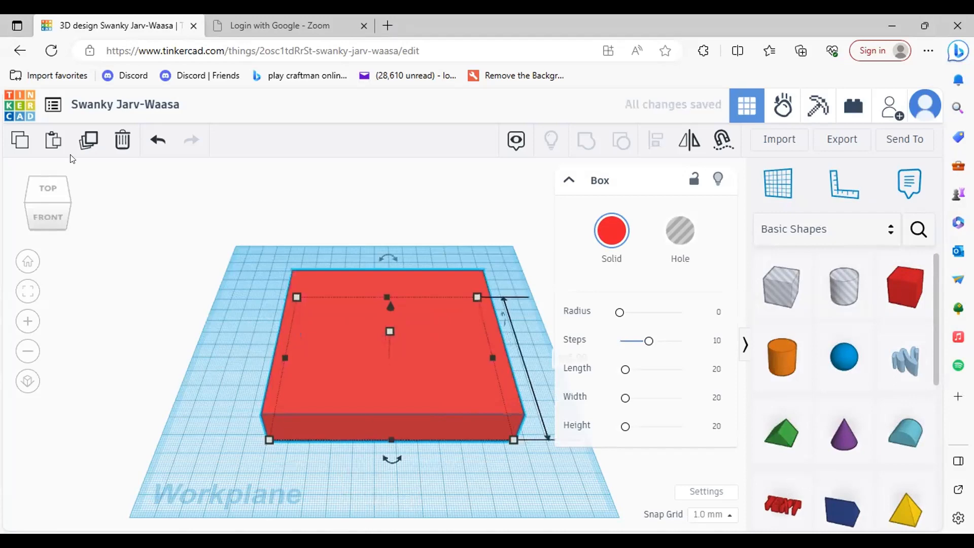
# - From above, enlarge the box's footprint to about 123 mm deep and widen it slightly so it covers most of the workplane
pyautogui.click(50, 203)
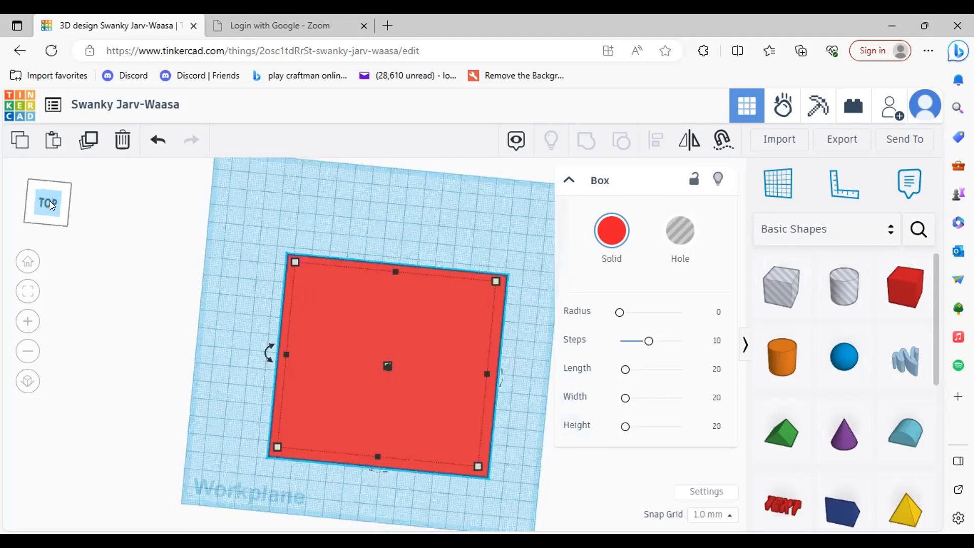
pyautogui.click(50, 202)
pyautogui.moveTo(50, 216); pyautogui.dragTo(57, 220)
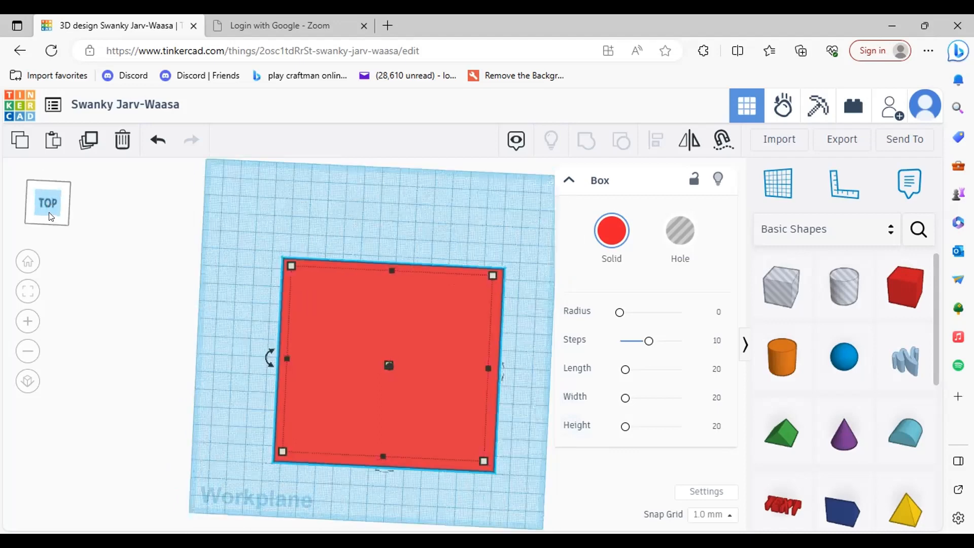
pyautogui.moveTo(291, 266)
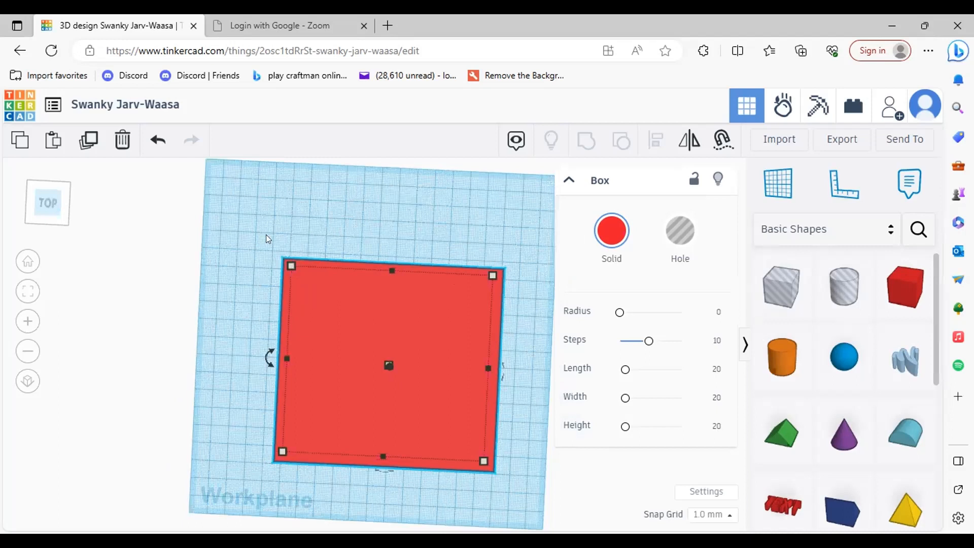
pyautogui.moveTo(290, 266); pyautogui.dragTo(264, 232)
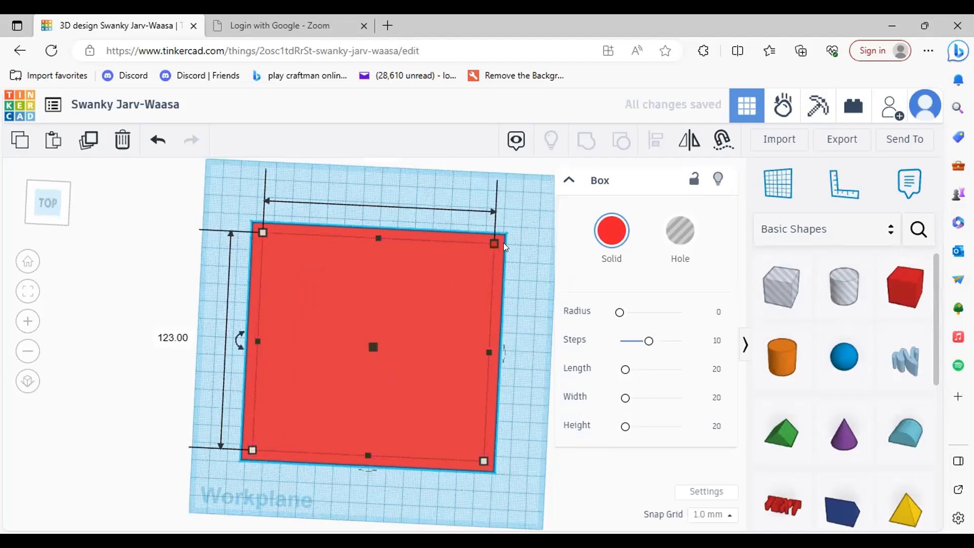
pyautogui.moveTo(504, 246); pyautogui.dragTo(504, 246)
pyautogui.moveTo(494, 463); pyautogui.dragTo(494, 474)
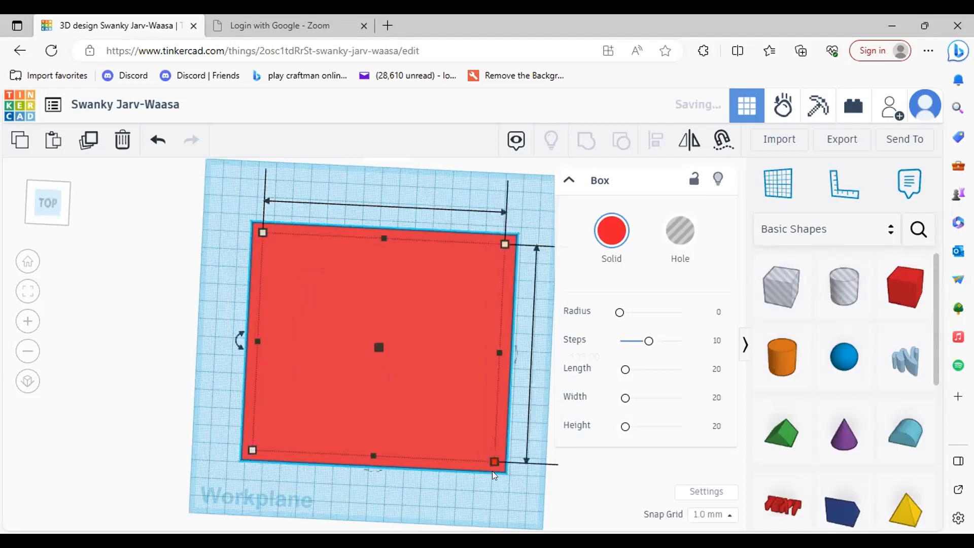
# - Raise the box to about 68 mm tall, and lower its top slightly
pyautogui.click(45, 181)
pyautogui.moveTo(44, 185); pyautogui.dragTo(39, 184)
pyautogui.click(42, 192)
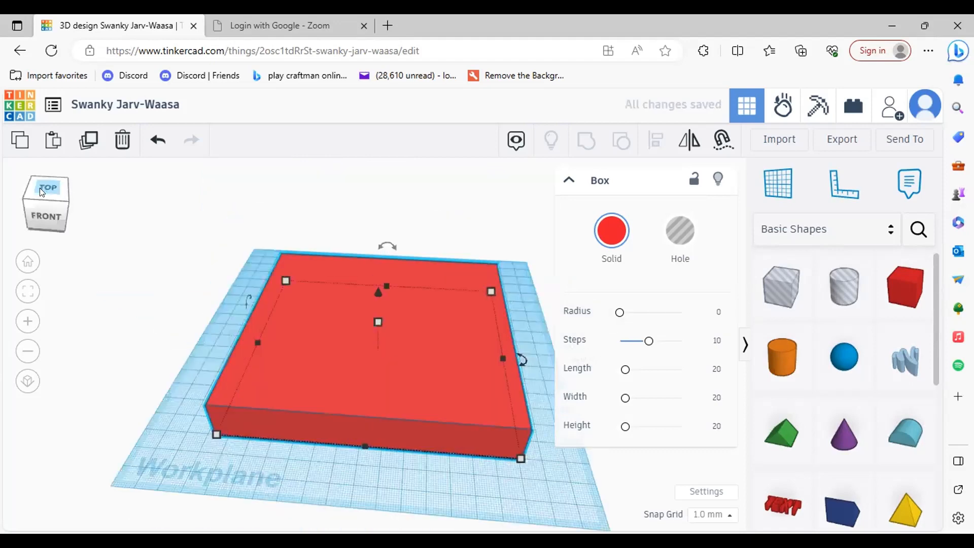
pyautogui.moveTo(378, 318)
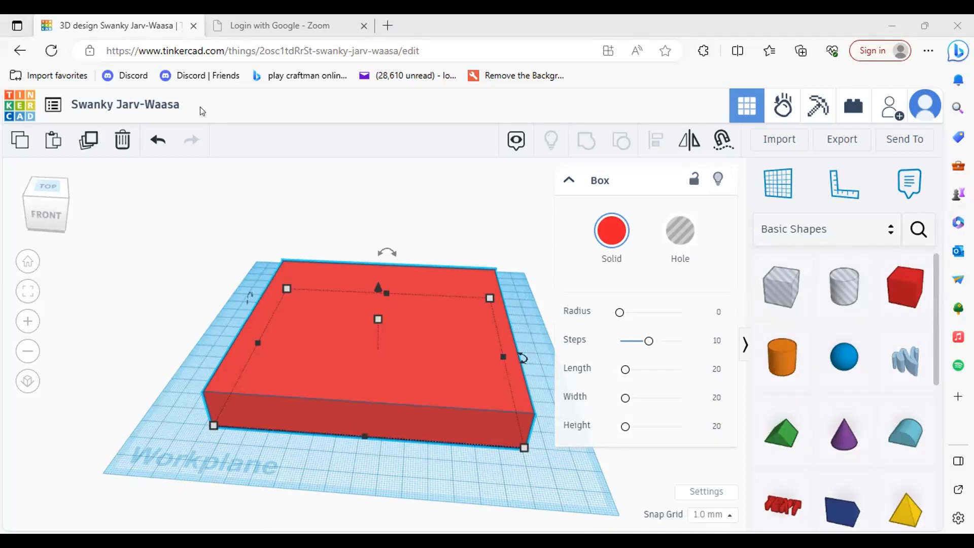
pyautogui.click(378, 318)
pyautogui.moveTo(379, 267); pyautogui.dragTo(378, 306)
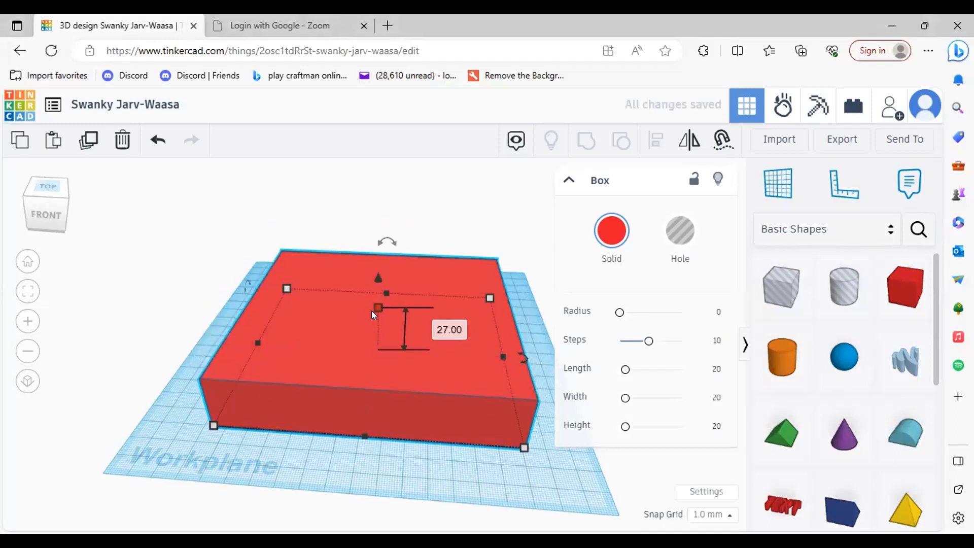
pyautogui.moveTo(377, 305); pyautogui.dragTo(399, 230)
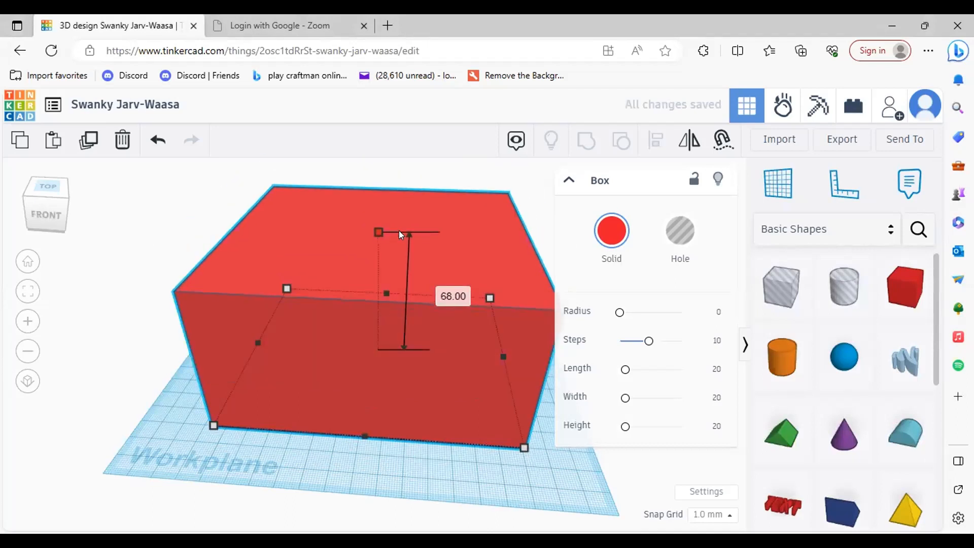
pyautogui.click(23, 346)
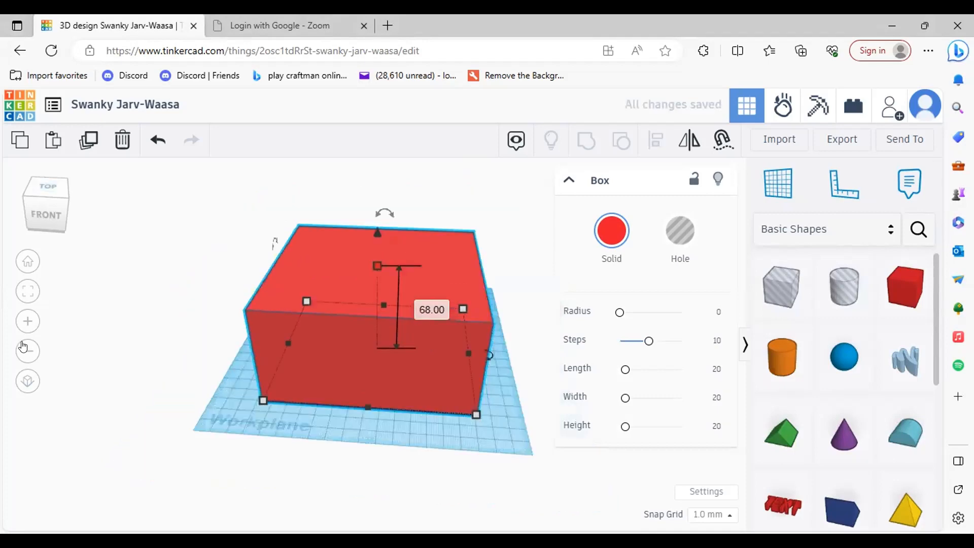
pyautogui.click(23, 347)
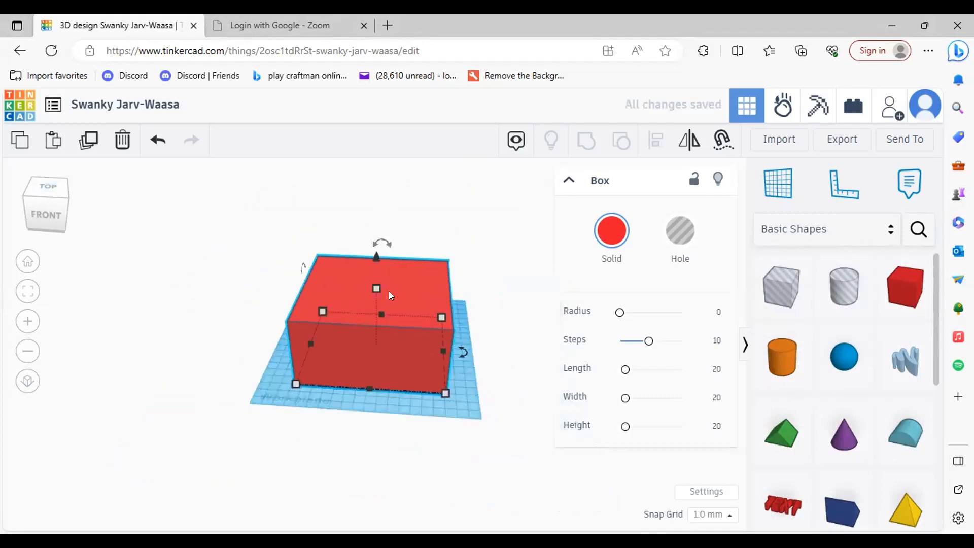
pyautogui.moveTo(373, 290); pyautogui.dragTo(374, 298)
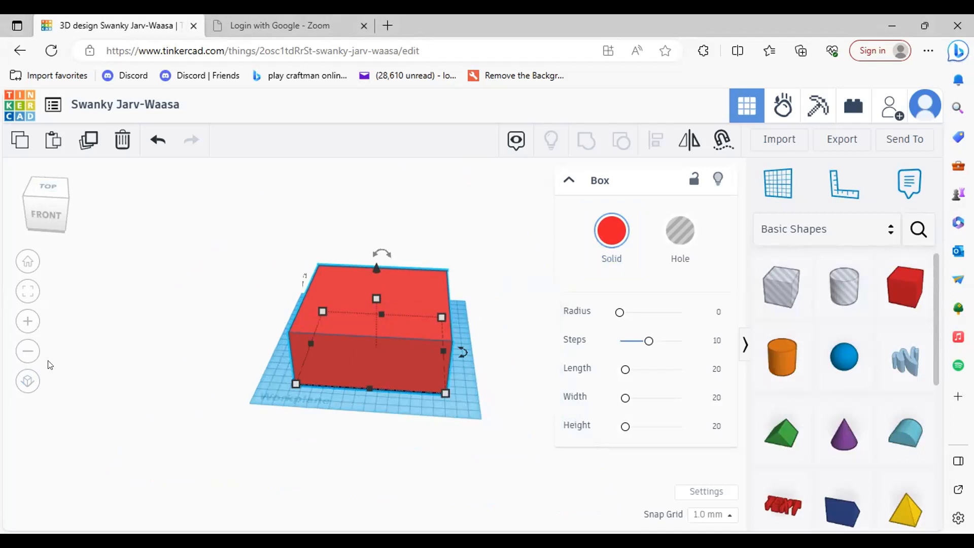
# - Place a box-shaped hole on the block's top face near the front right corner and stretch it across the block's full depth
pyautogui.click(38, 346)
pyautogui.click(27, 321)
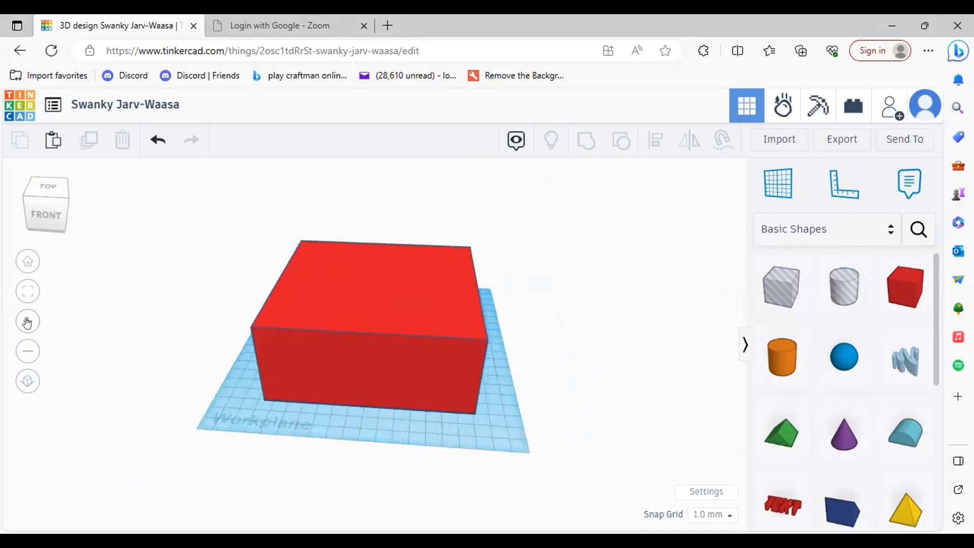
pyautogui.click(27, 322)
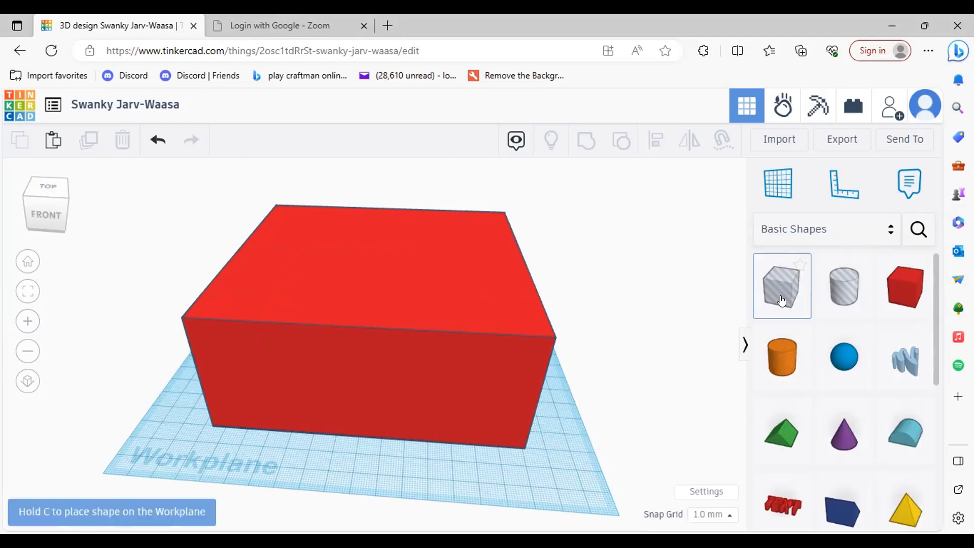
pyautogui.moveTo(782, 301); pyautogui.dragTo(314, 351)
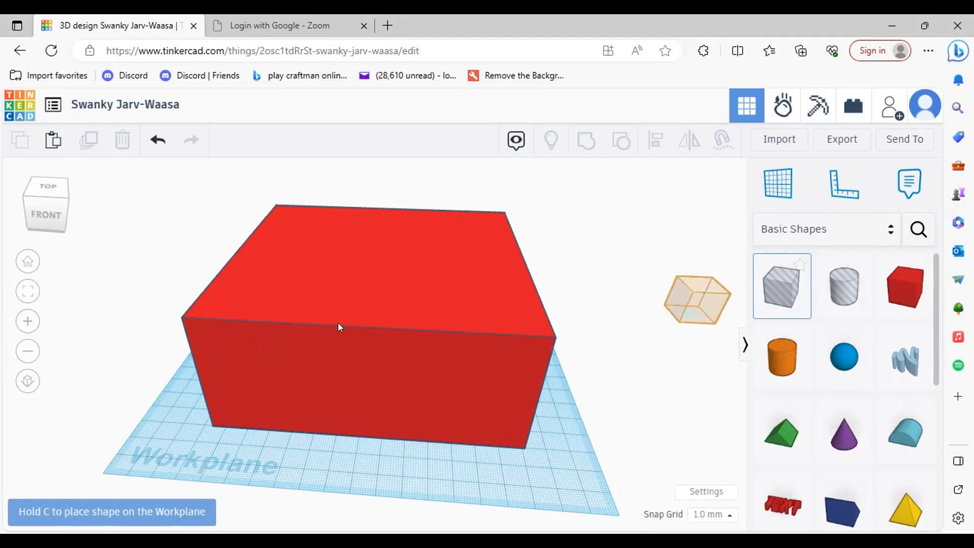
pyautogui.moveTo(436, 303); pyautogui.dragTo(482, 315)
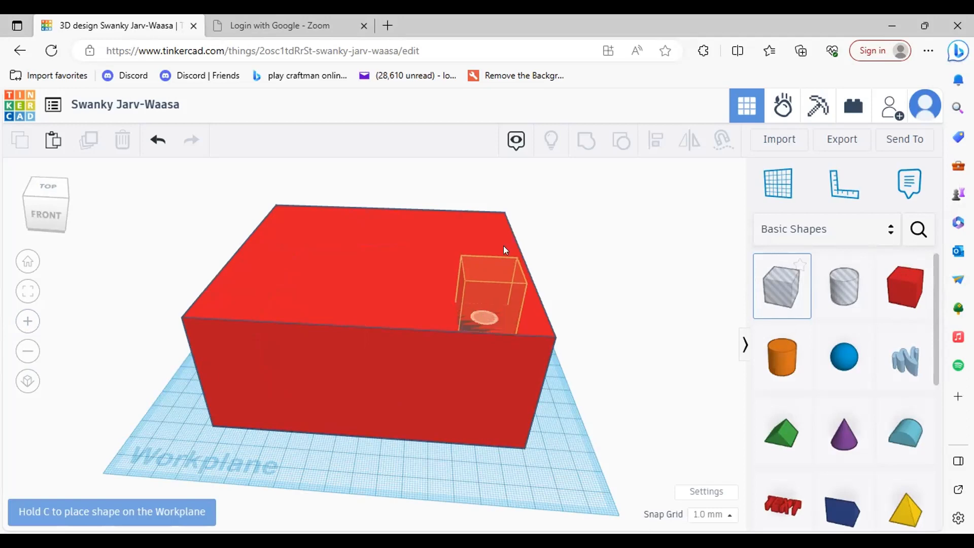
pyautogui.moveTo(504, 246); pyautogui.dragTo(485, 265)
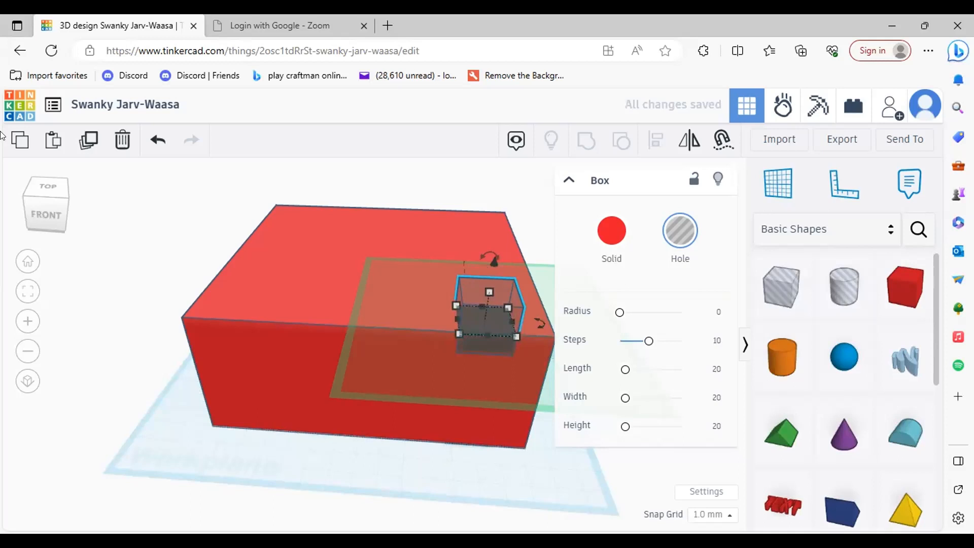
pyautogui.moveTo(18, 217); pyautogui.dragTo(14, 216)
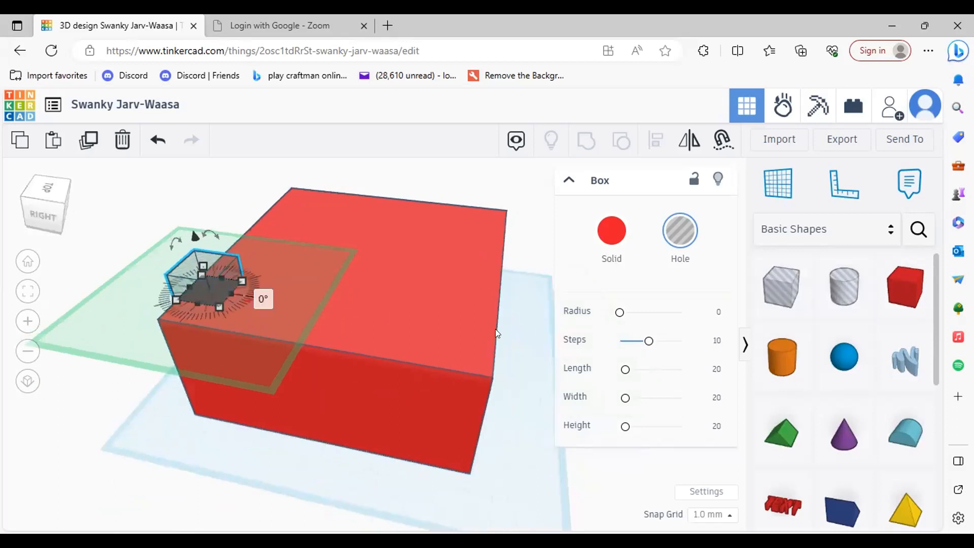
pyautogui.moveTo(231, 293); pyautogui.dragTo(496, 330)
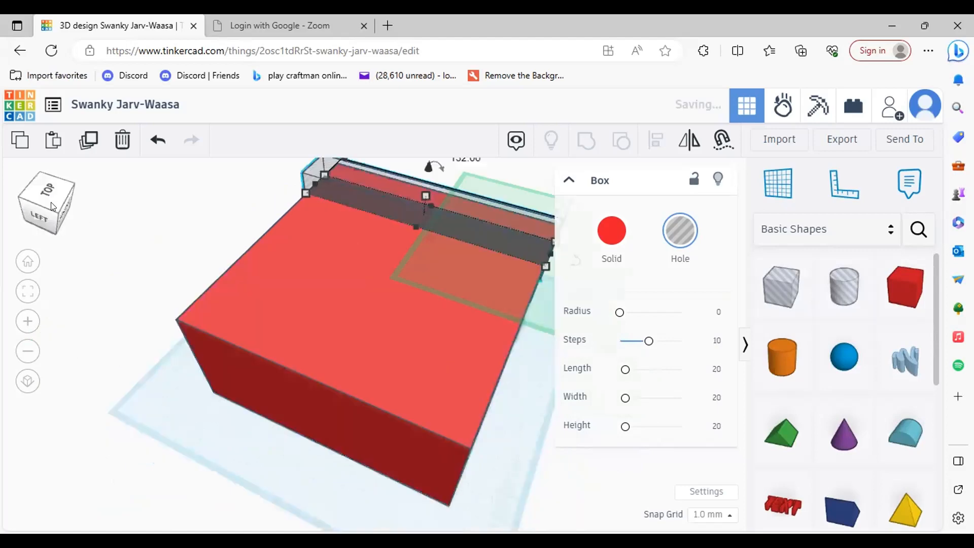
# - Narrow the hole box to about 15.35 mm wide and extend its front end past the block's front face
pyautogui.moveTo(51, 202); pyautogui.dragTo(57, 210)
pyautogui.click(50, 209)
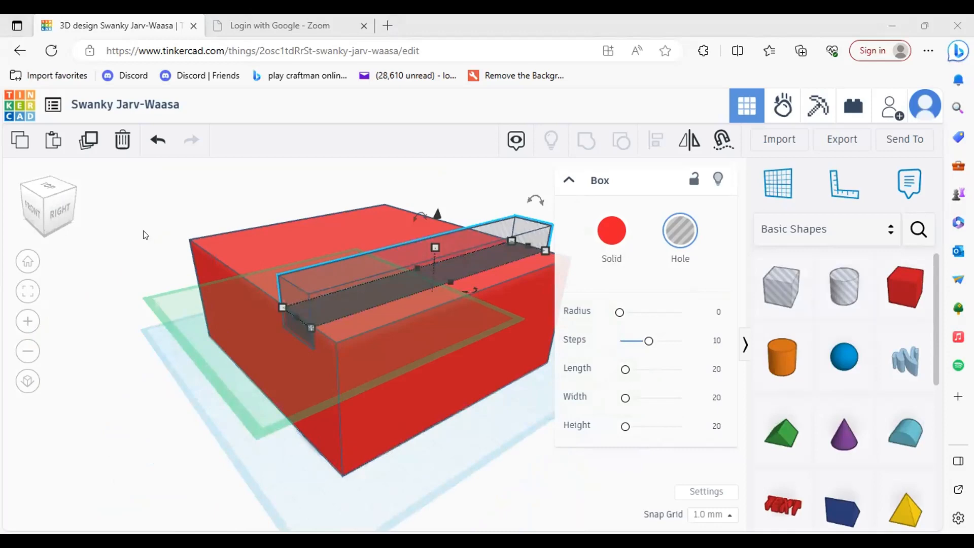
pyautogui.click(405, 268)
pyautogui.click(405, 272)
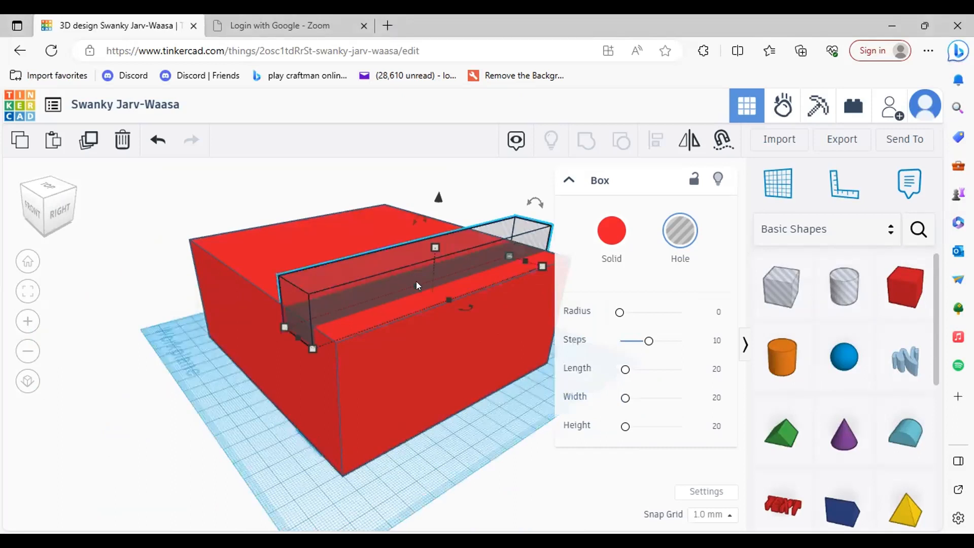
pyautogui.moveTo(422, 282); pyautogui.dragTo(425, 296)
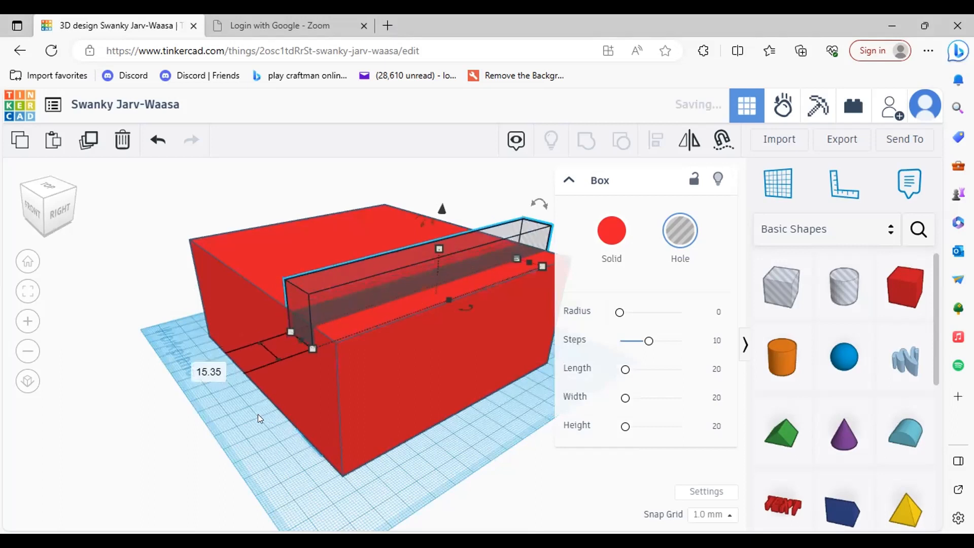
pyautogui.moveTo(299, 343); pyautogui.dragTo(292, 342)
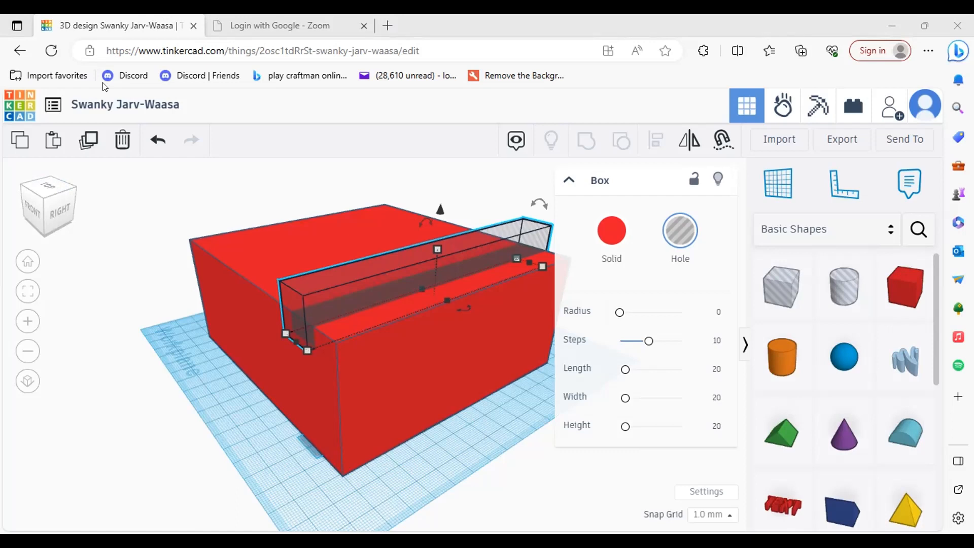
# - Try to duplicate the hole box and shift the copy slightly left
pyautogui.click(45, 224)
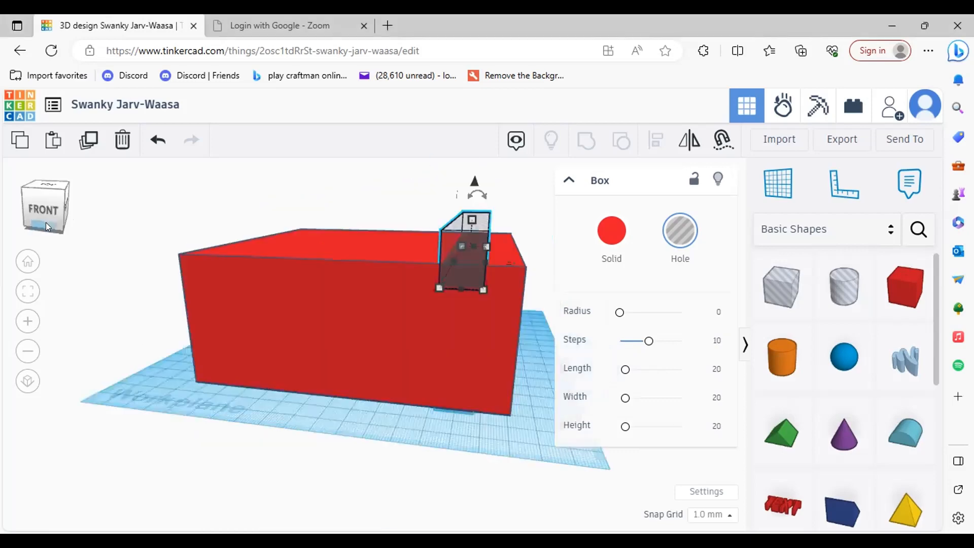
pyautogui.click(46, 223)
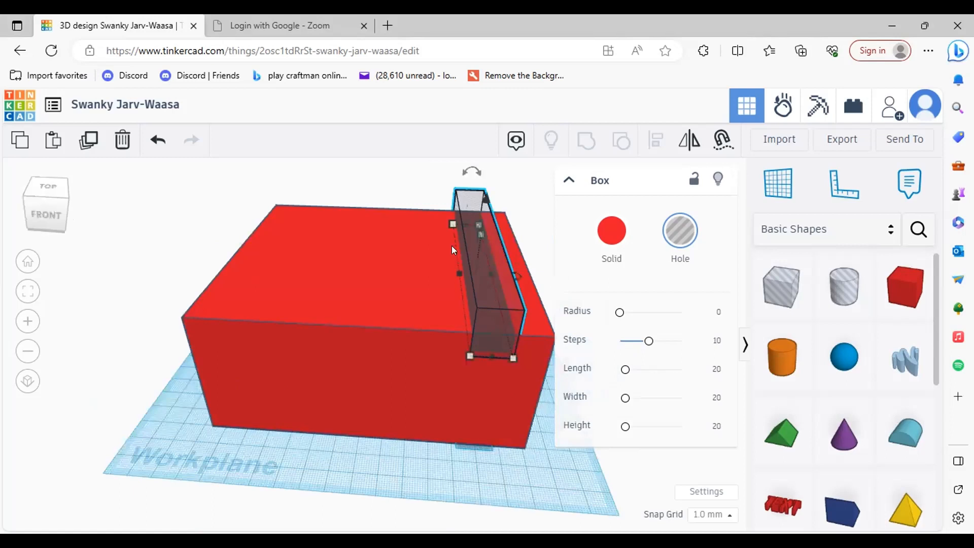
pyautogui.click(97, 146)
pyautogui.hotkey('ctrl', 'd')
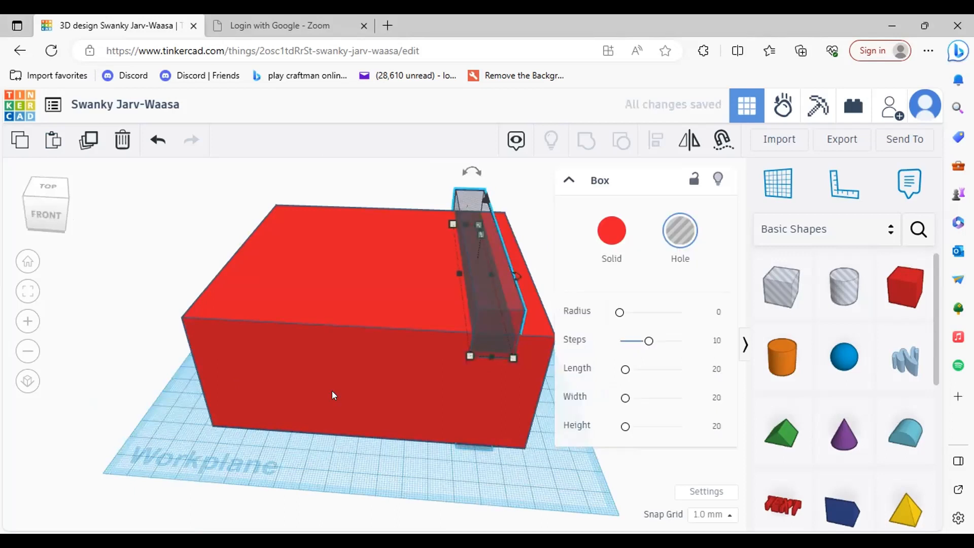
pyautogui.press('Left')
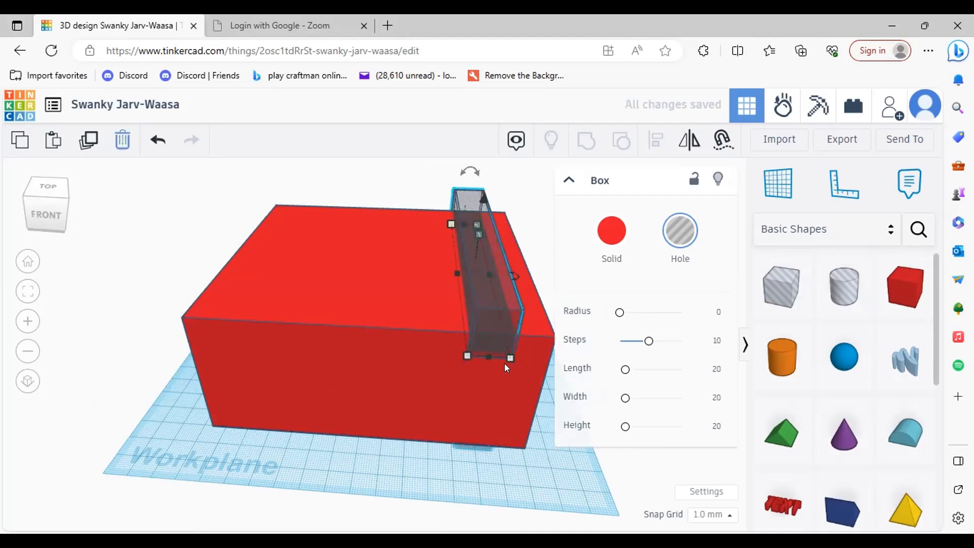
# - Shorten the hole box by pulling its front end back inside the block's front face
pyautogui.moveTo(486, 351); pyautogui.dragTo(485, 327)
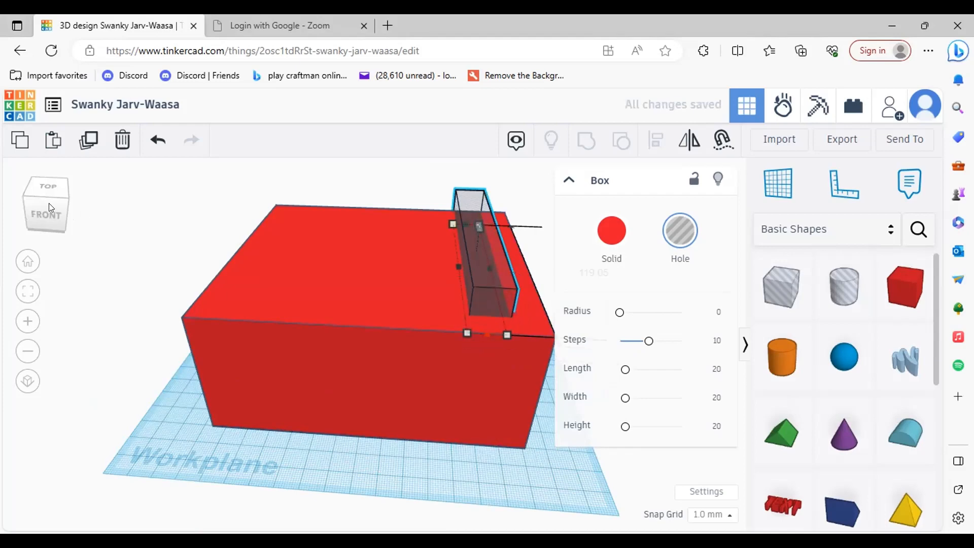
pyautogui.moveTo(15, 212); pyautogui.dragTo(3, 213, button='right')
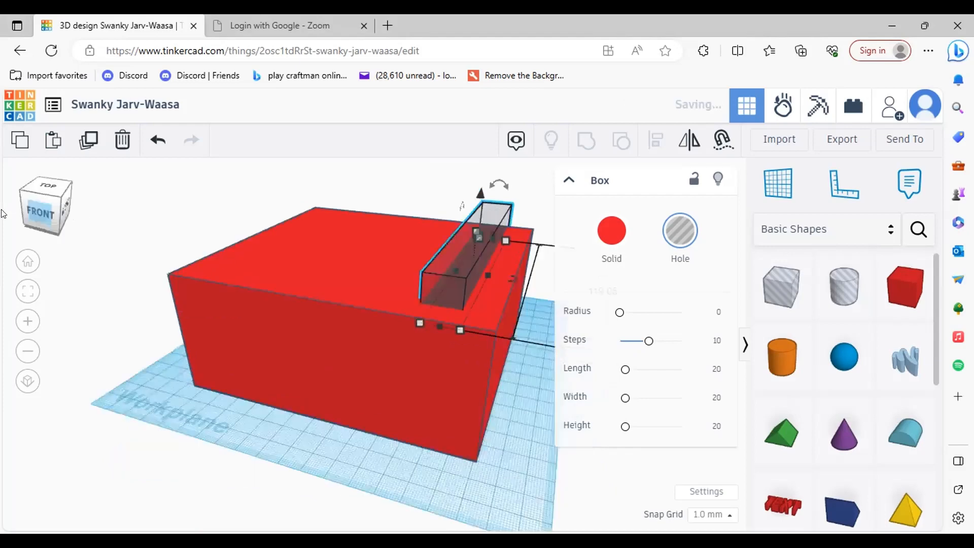
# - Widen the hole box to about 114.35 mm so it spans most of the block's top, leaving a rim all round
pyautogui.moveTo(1, 214); pyautogui.dragTo(292, 271)
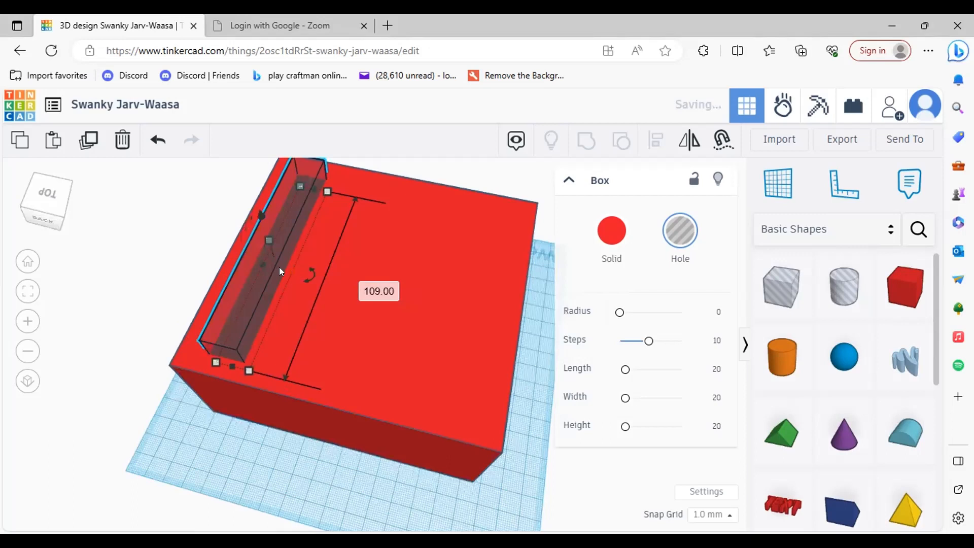
pyautogui.moveTo(292, 271); pyautogui.dragTo(401, 300)
pyautogui.moveTo(457, 314); pyautogui.dragTo(493, 328)
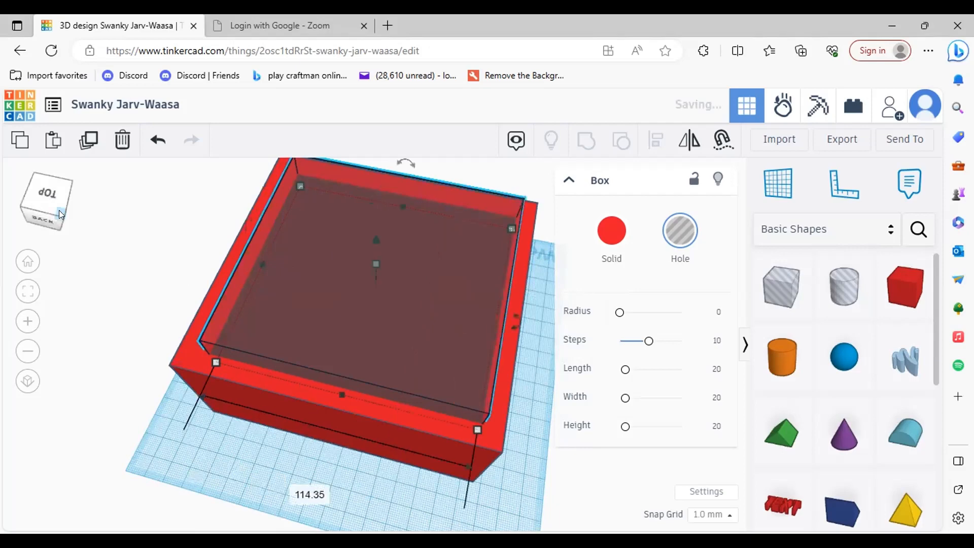
# - Select the block and the hole box together and group them to cut a recess into the top
pyautogui.moveTo(26, 200)
pyautogui.mouseDown()
pyautogui.moveTo(1, 202)
pyautogui.moveTo(23, 208)
pyautogui.mouseUp()
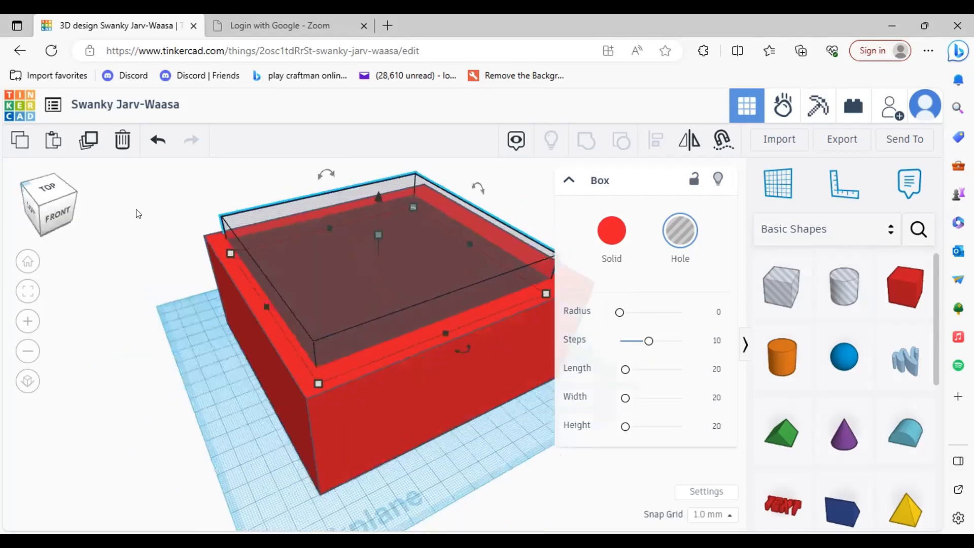
pyautogui.moveTo(206, 186); pyautogui.dragTo(447, 438)
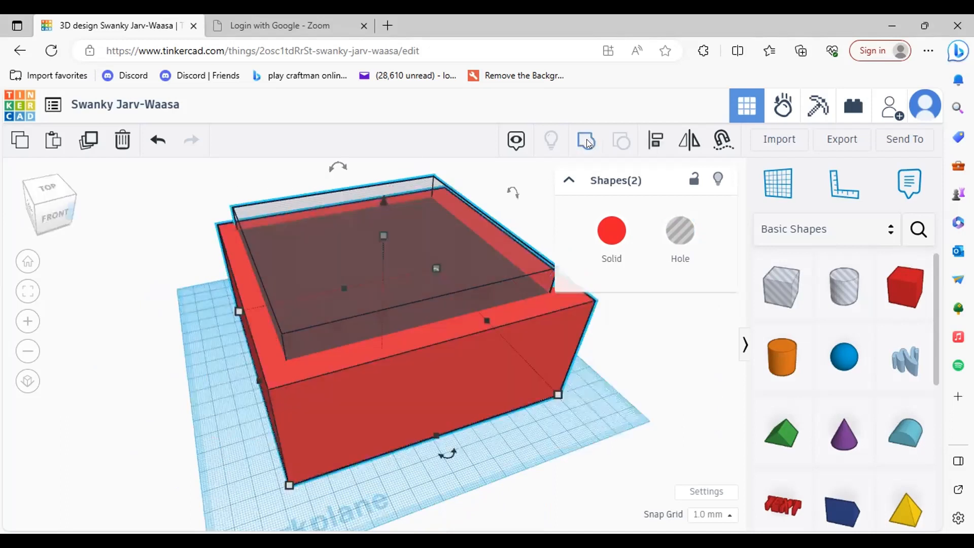
pyautogui.click(587, 139)
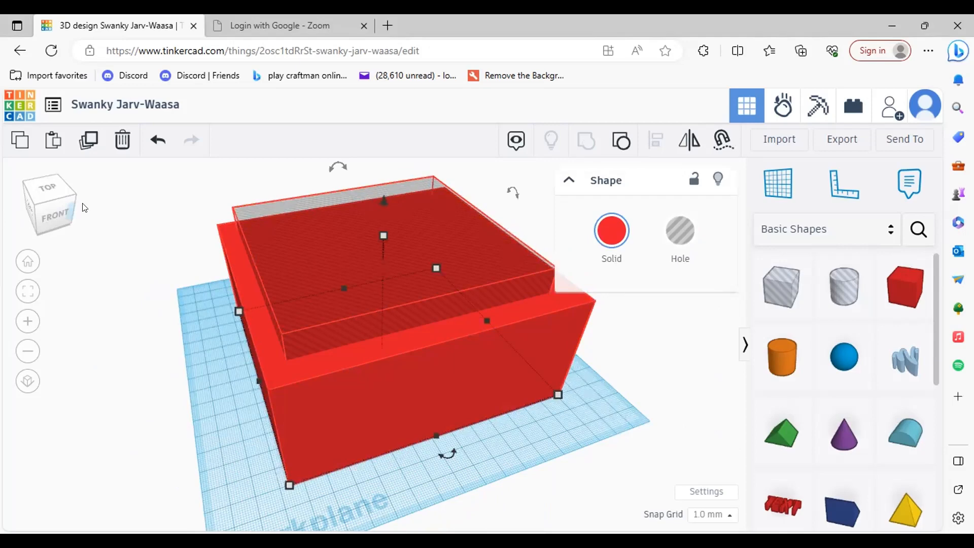
pyautogui.click(42, 205)
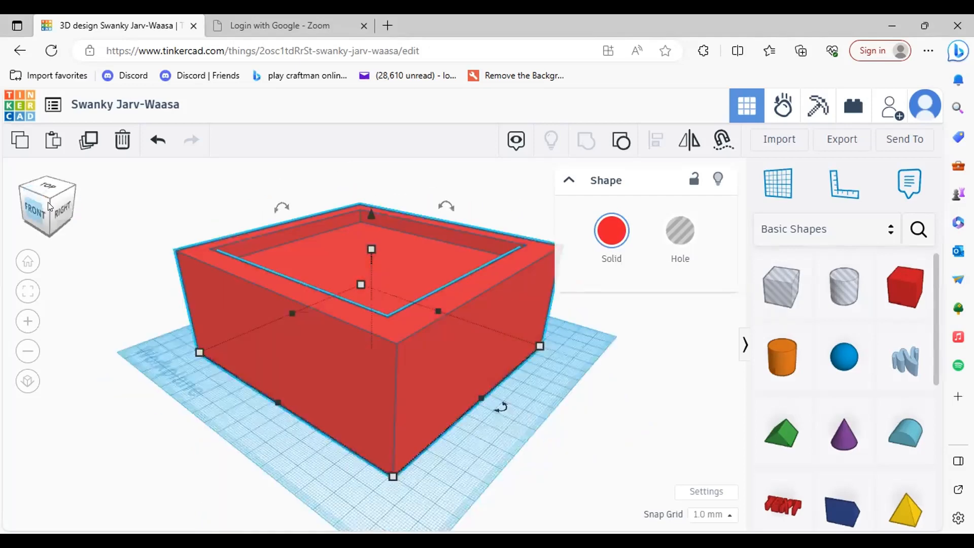
pyautogui.click(50, 204)
pyautogui.click(50, 208)
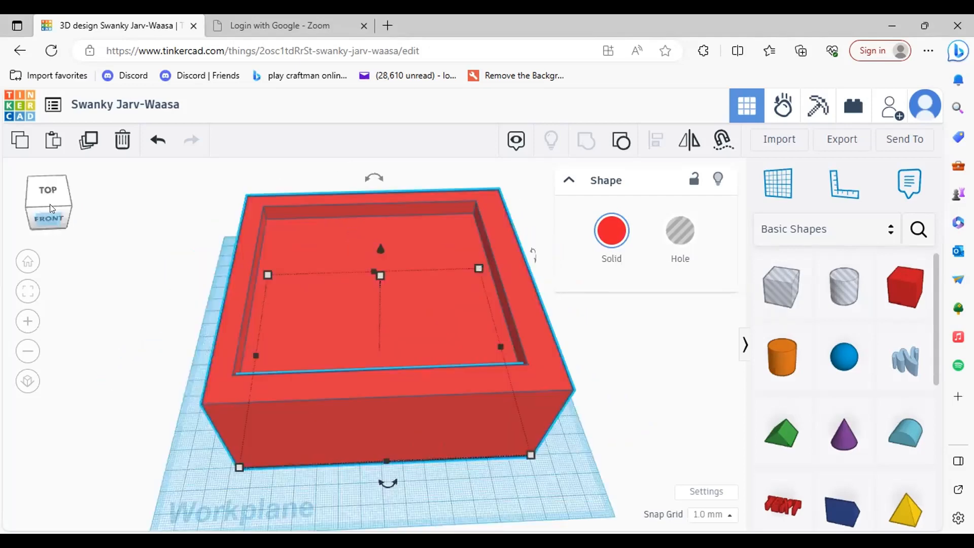
pyautogui.click(51, 204)
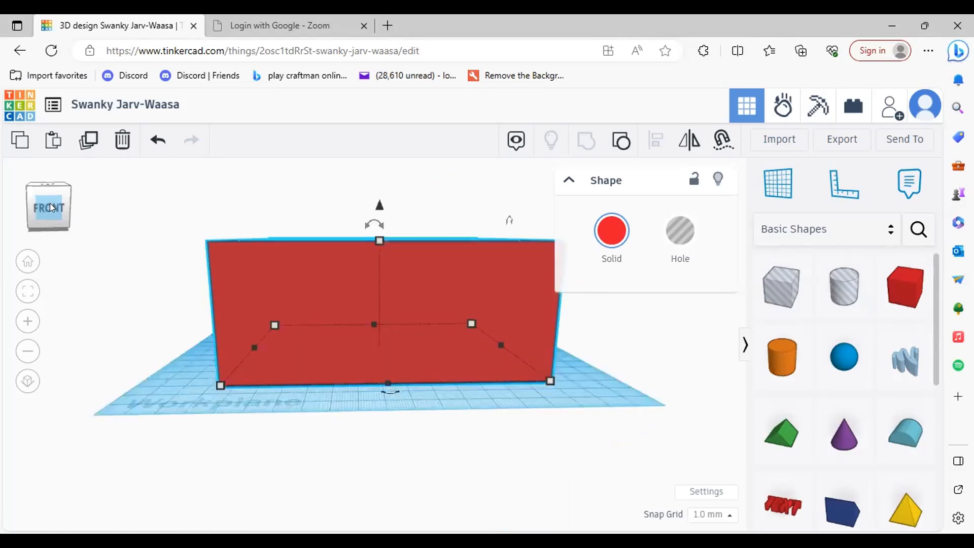
pyautogui.moveTo(50, 203); pyautogui.dragTo(50, 202)
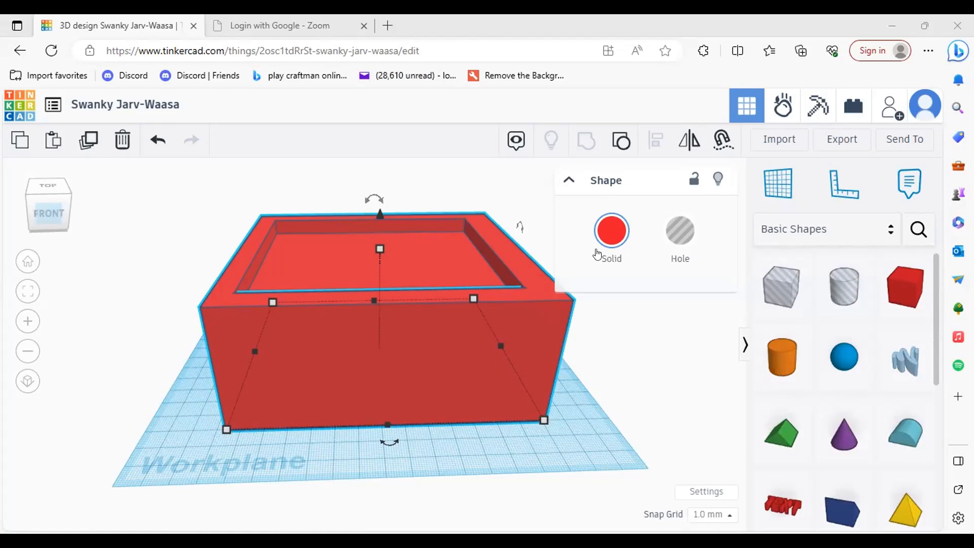
pyautogui.click(782, 295)
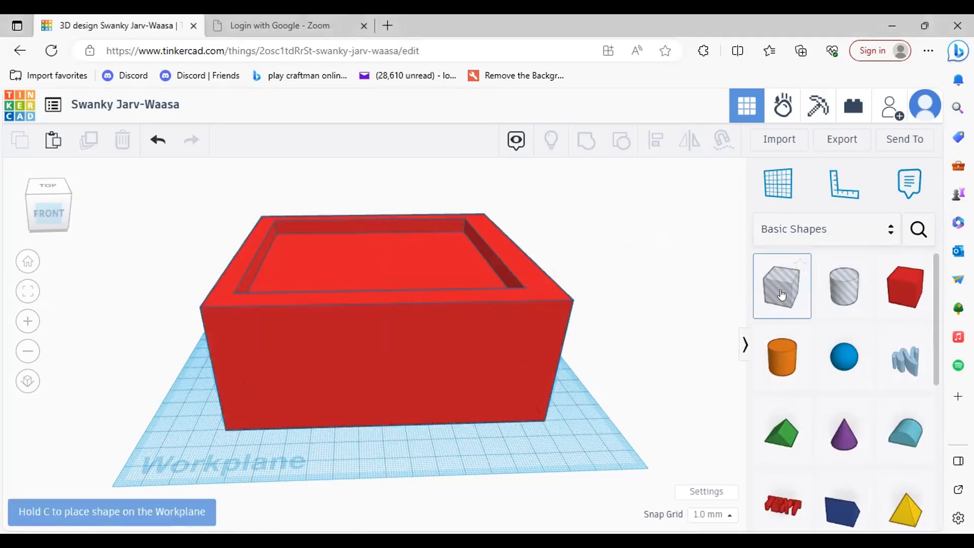
pyautogui.click(446, 240)
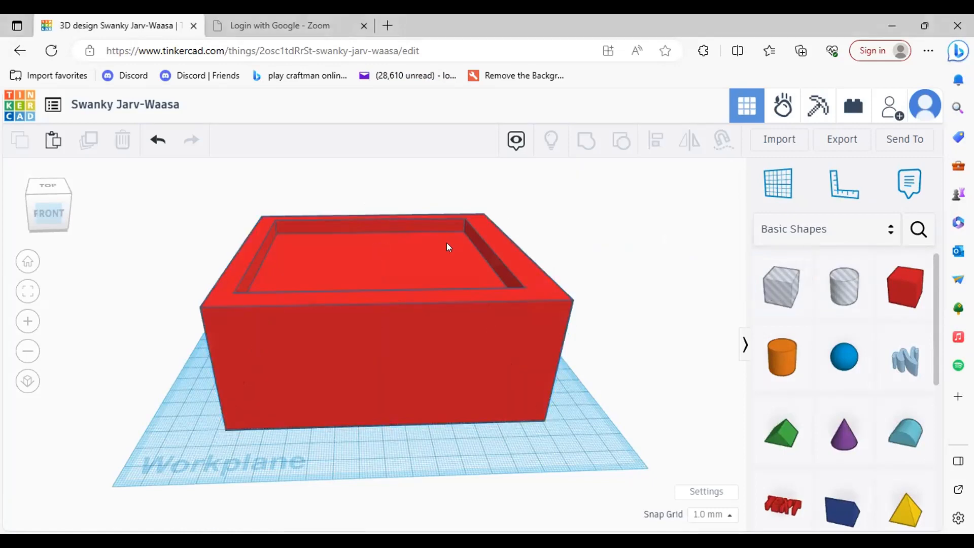
pyautogui.click(57, 209)
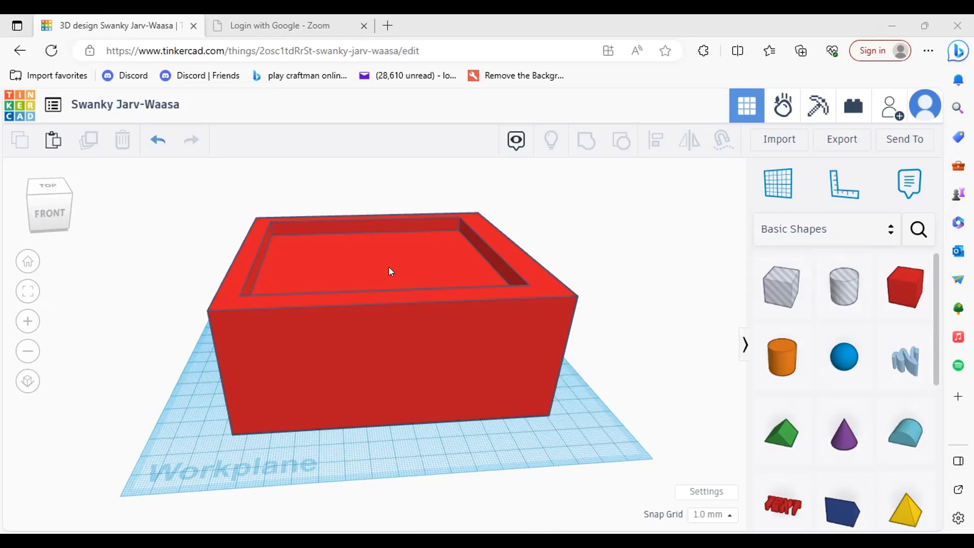
# - Deepen the recess by separating the hole box from the block, lowering it 5 mm, and grouping both again
pyautogui.click(393, 235)
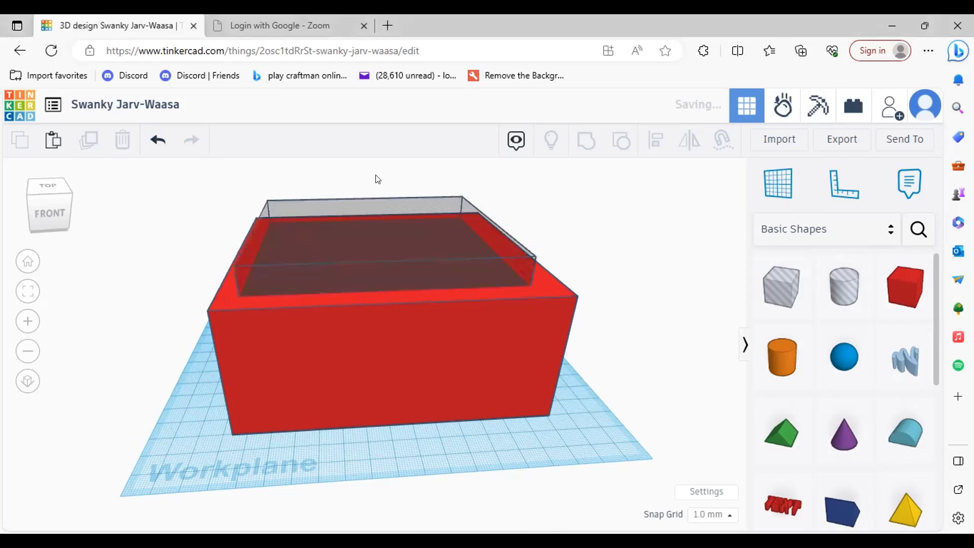
pyautogui.moveTo(373, 188); pyautogui.dragTo(371, 213)
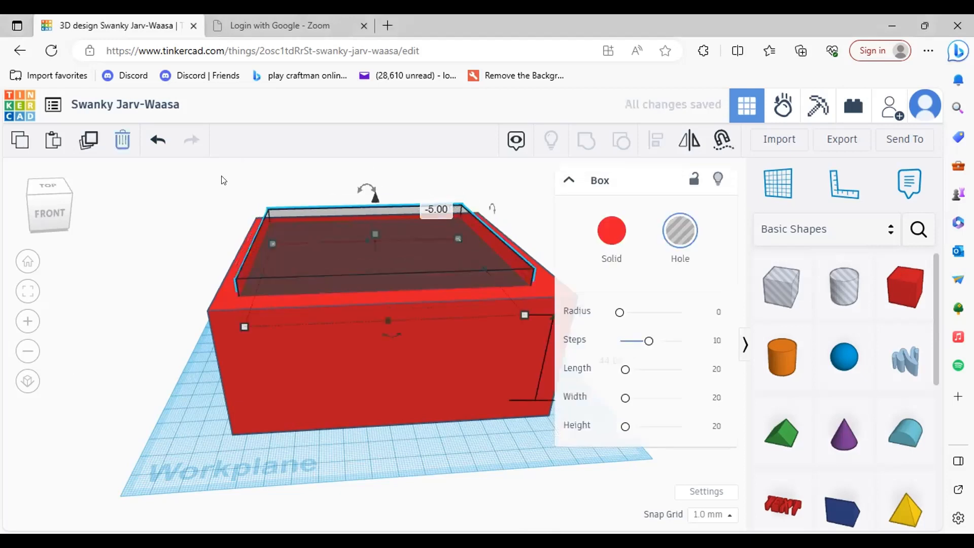
pyautogui.hotkey('ctrl', 'a')
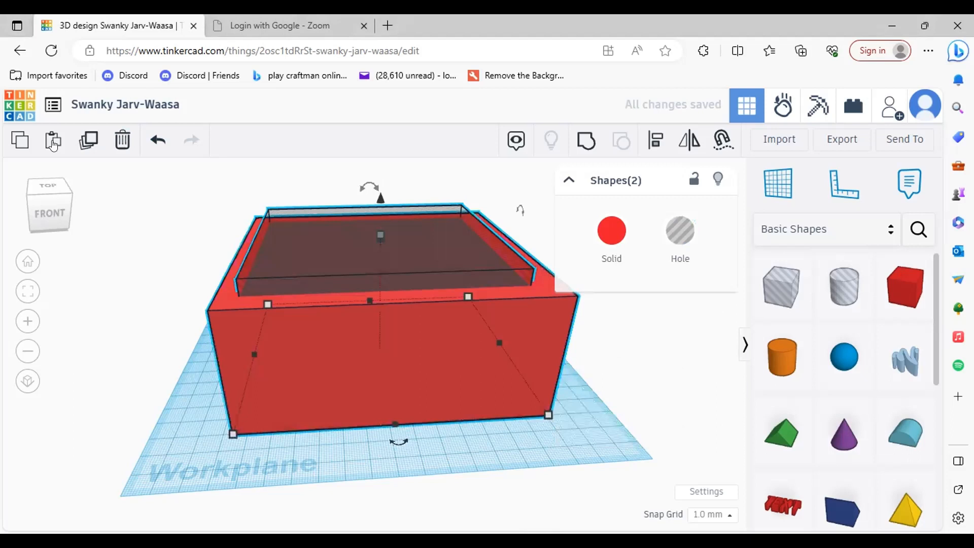
pyautogui.click(588, 141)
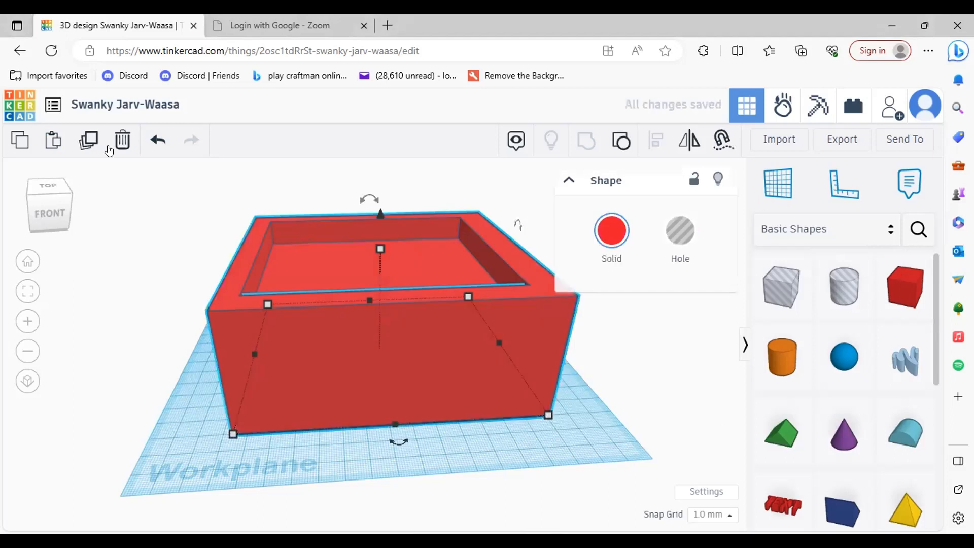
pyautogui.click(52, 203)
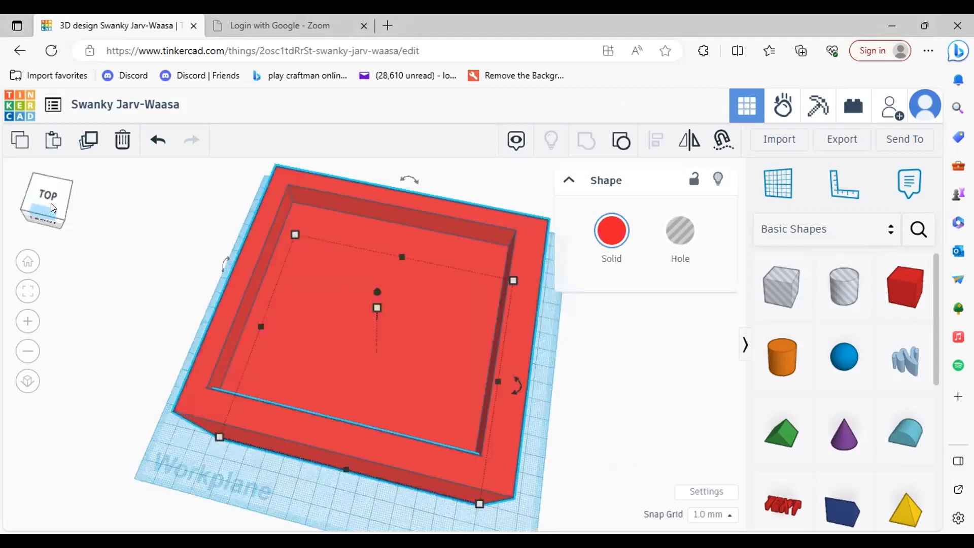
pyautogui.moveTo(51, 203)
pyautogui.mouseDown()
pyautogui.moveTo(60, 190)
pyautogui.moveTo(59, 202)
pyautogui.mouseUp()
pyautogui.click(58, 199)
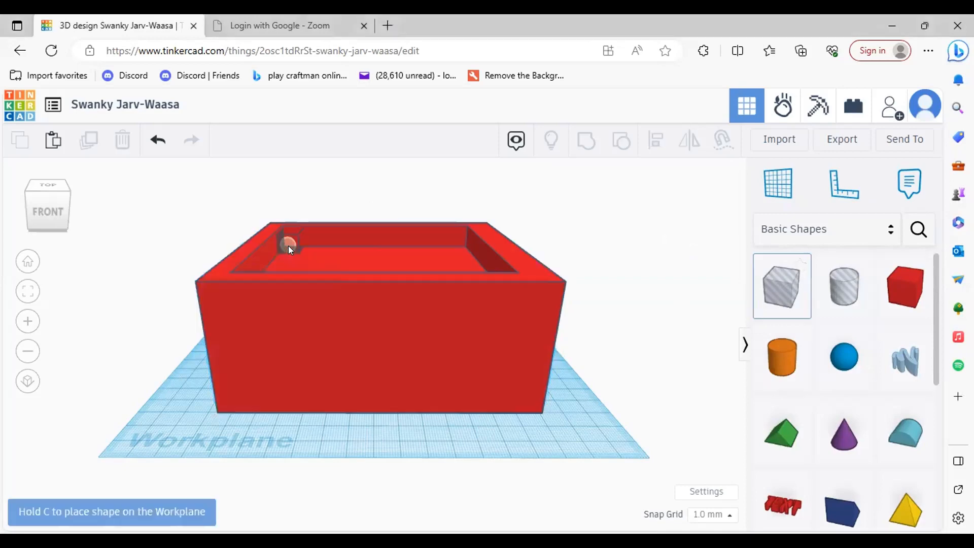
# - Place a box-shaped hole against the recess's back wall in the left corner and select it
pyautogui.click(299, 254)
pyautogui.moveTo(299, 234); pyautogui.dragTo(302, 227)
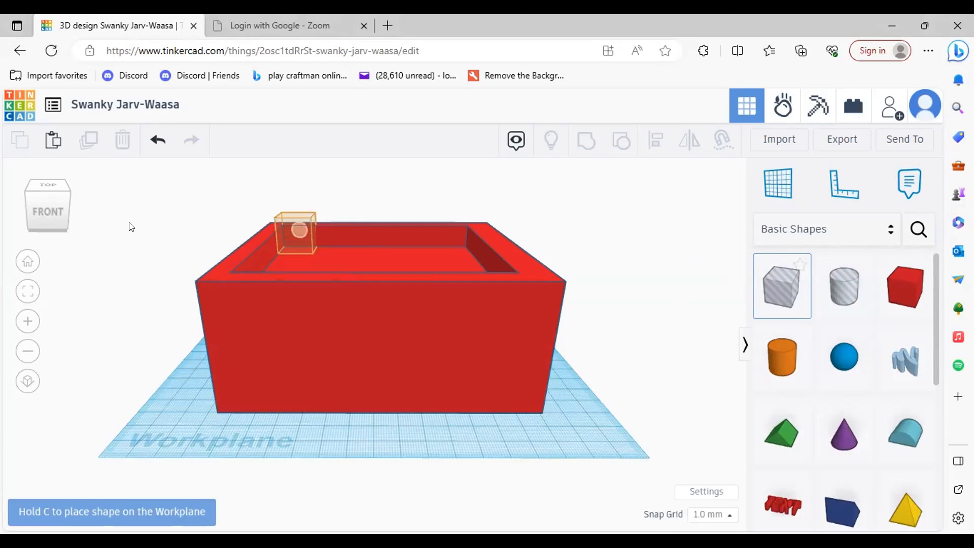
pyautogui.click(299, 231)
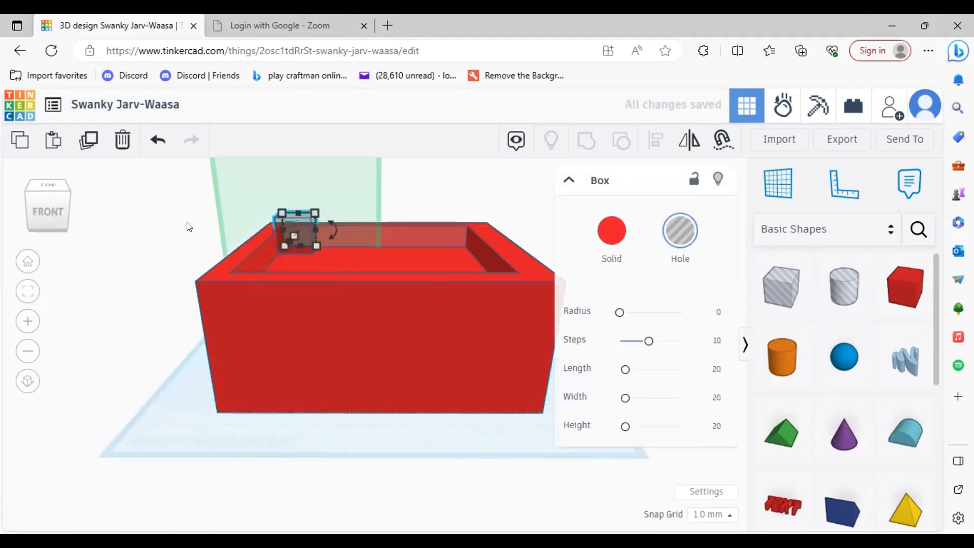
pyautogui.press('Delete')
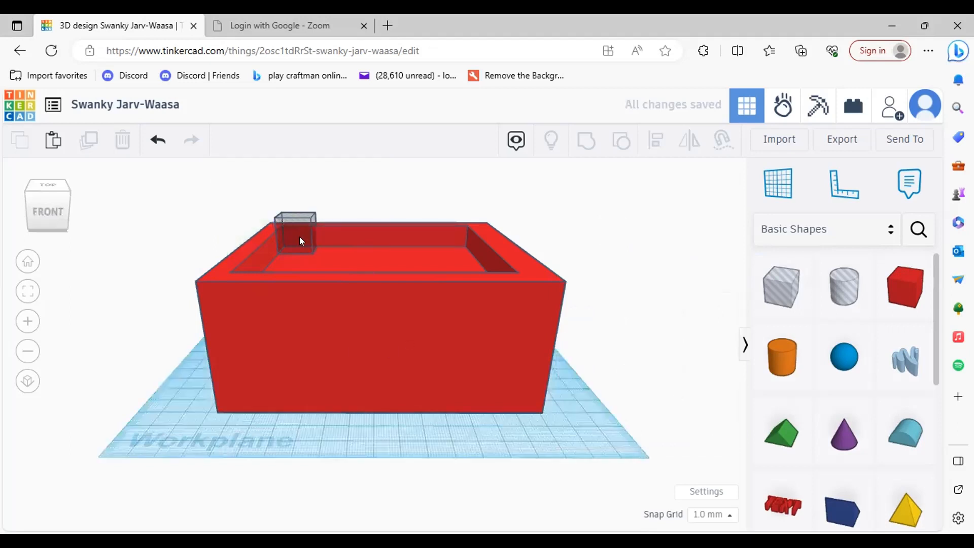
pyautogui.click(291, 256)
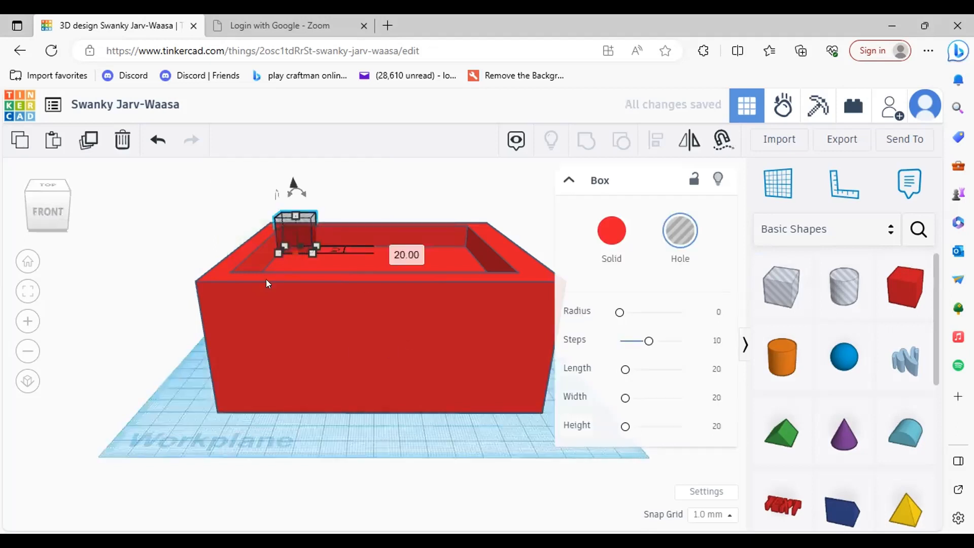
# - Stretch the new hole box to about 158 mm deep so it extends past the block's front and back faces
pyautogui.moveTo(266, 280); pyautogui.dragTo(241, 321)
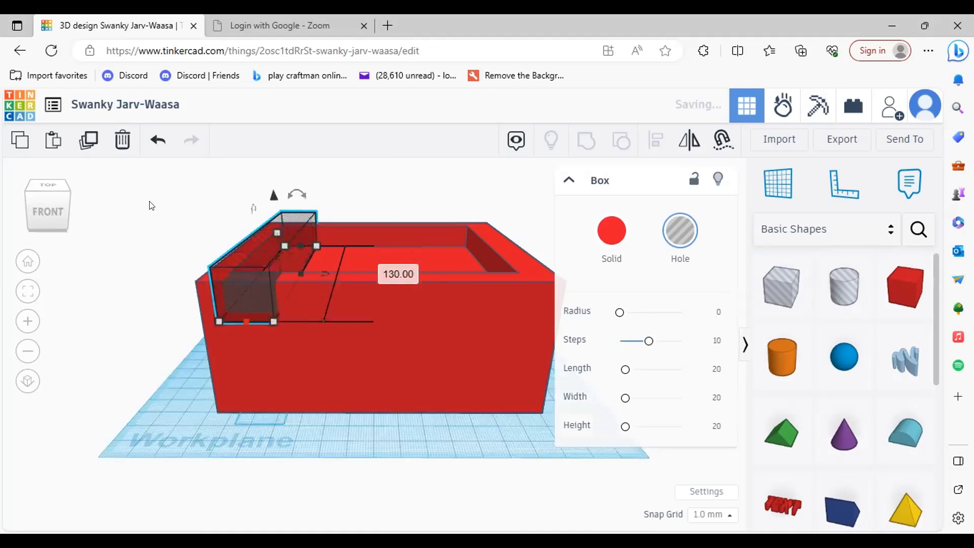
pyautogui.click(75, 205)
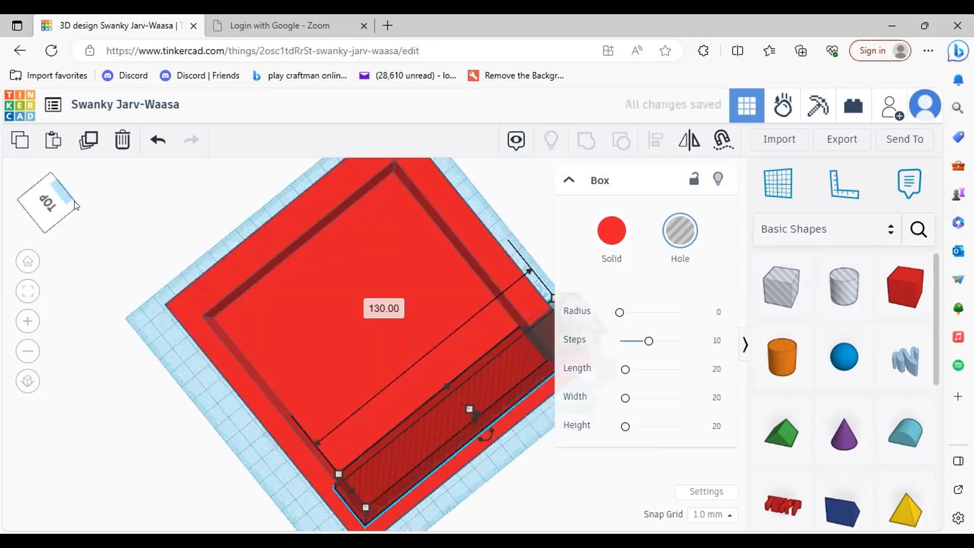
pyautogui.click(70, 200)
pyautogui.click(68, 201)
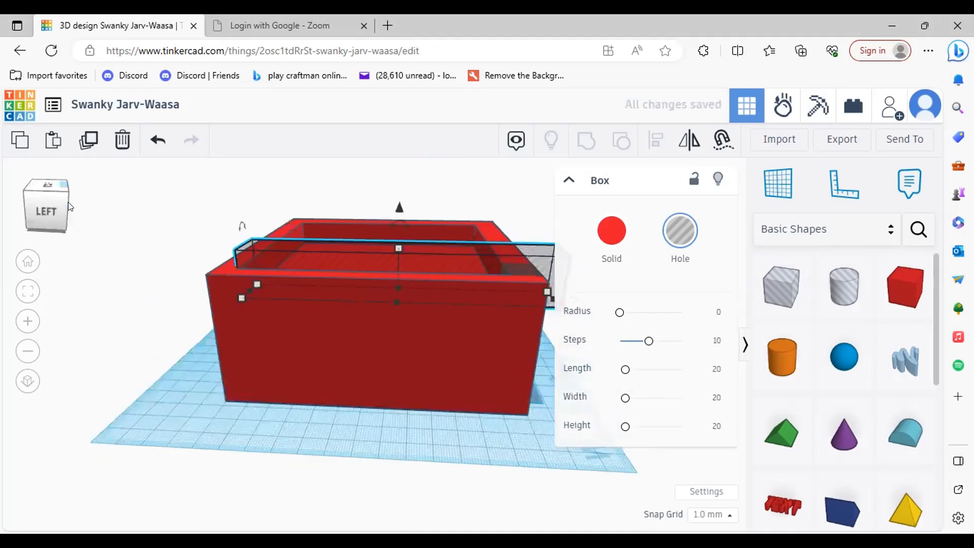
pyautogui.moveTo(230, 334); pyautogui.dragTo(246, 392, button='right')
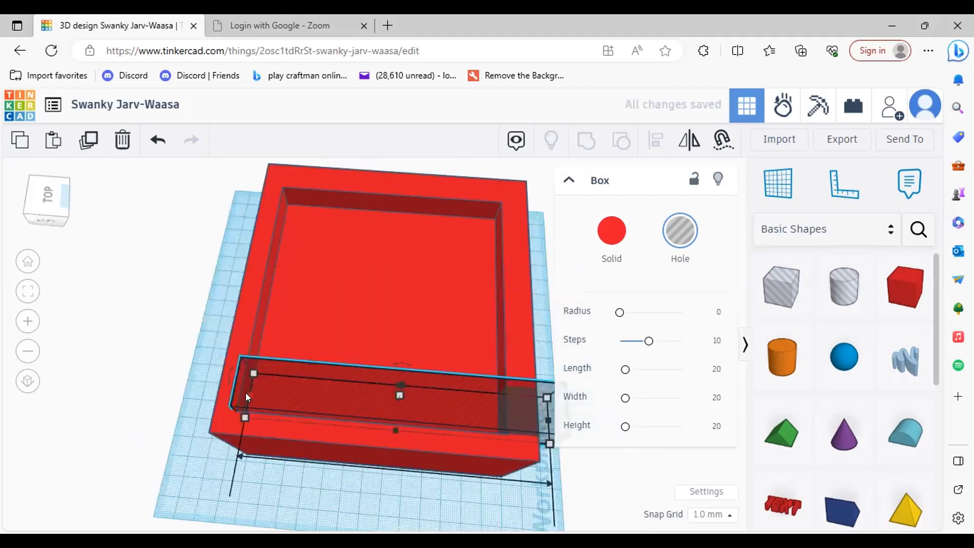
pyautogui.moveTo(194, 381); pyautogui.dragTo(184, 379)
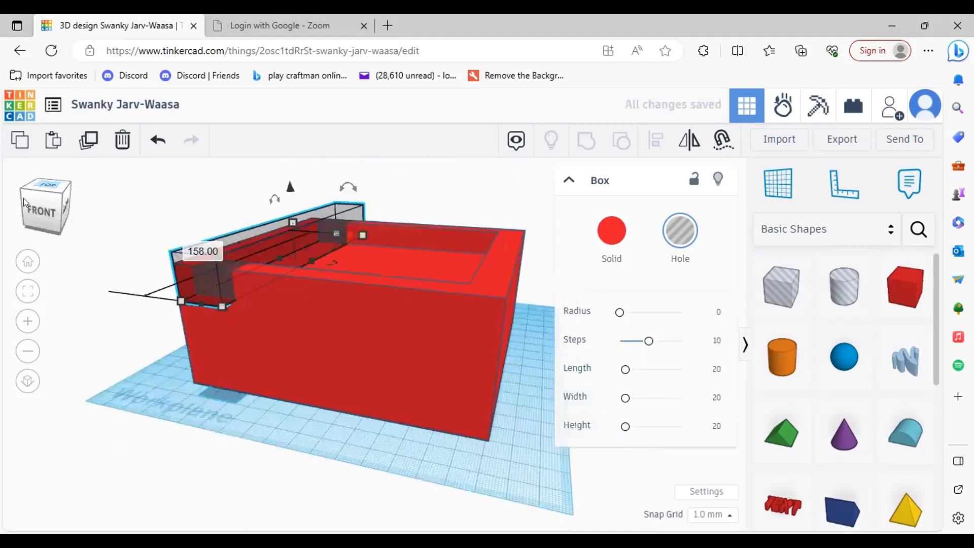
pyautogui.click(24, 201)
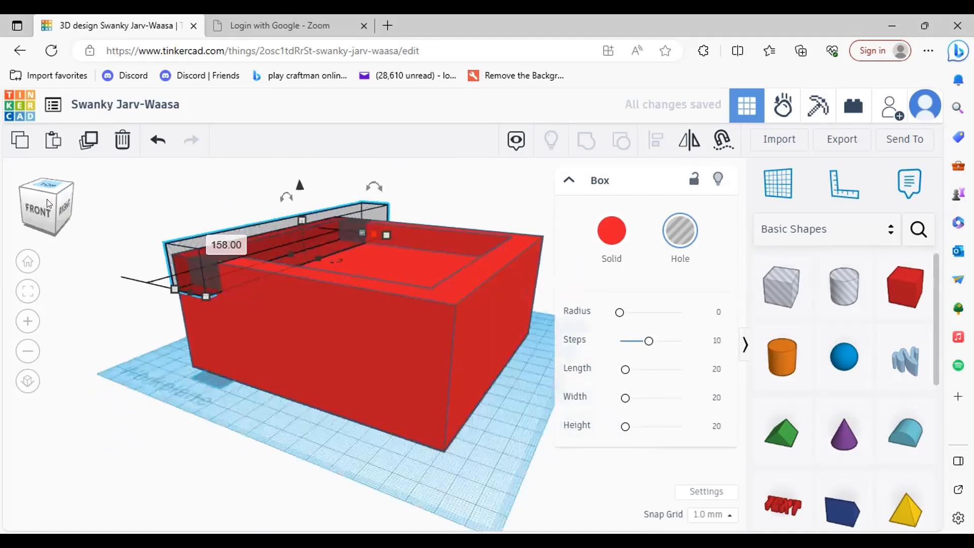
pyautogui.click(47, 199)
pyautogui.click(37, 202)
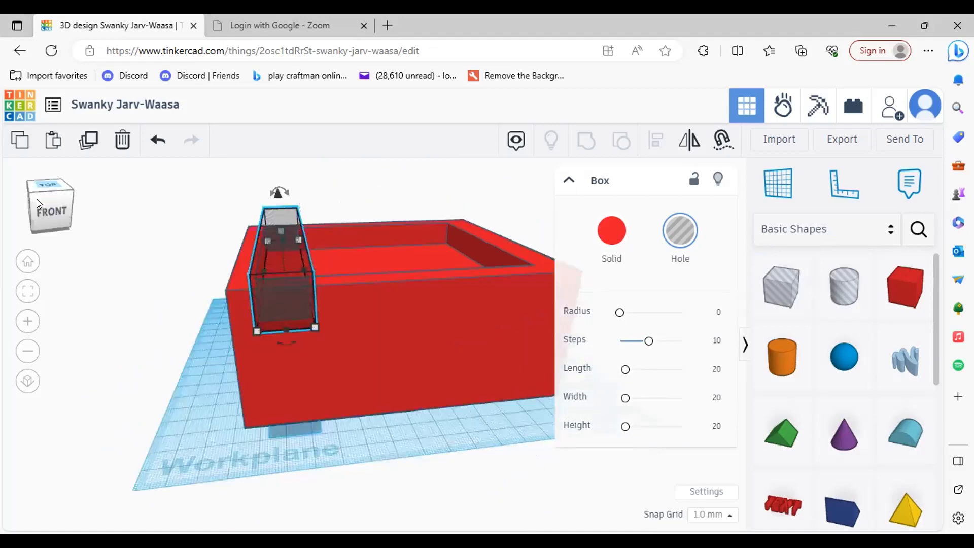
pyautogui.click(38, 203)
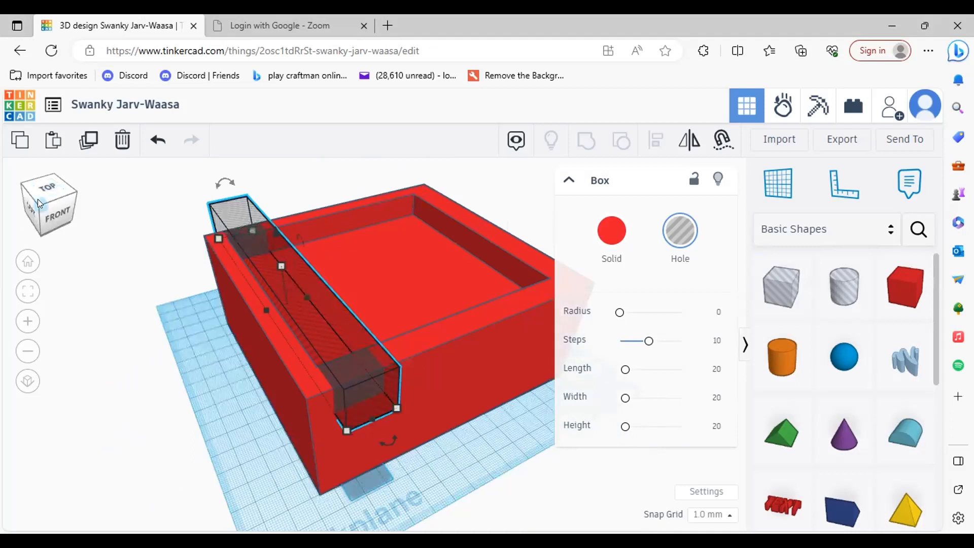
pyautogui.press('Left')
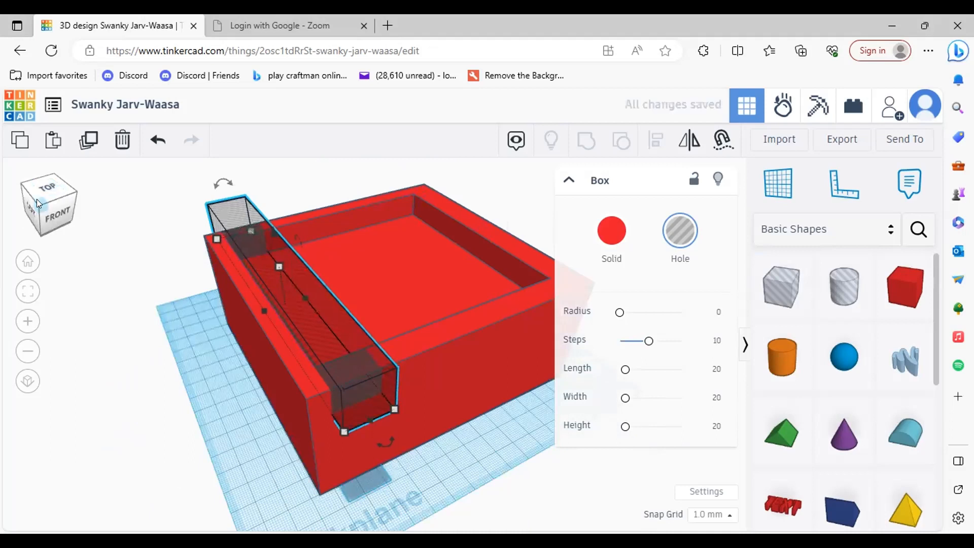
pyautogui.press('Right')
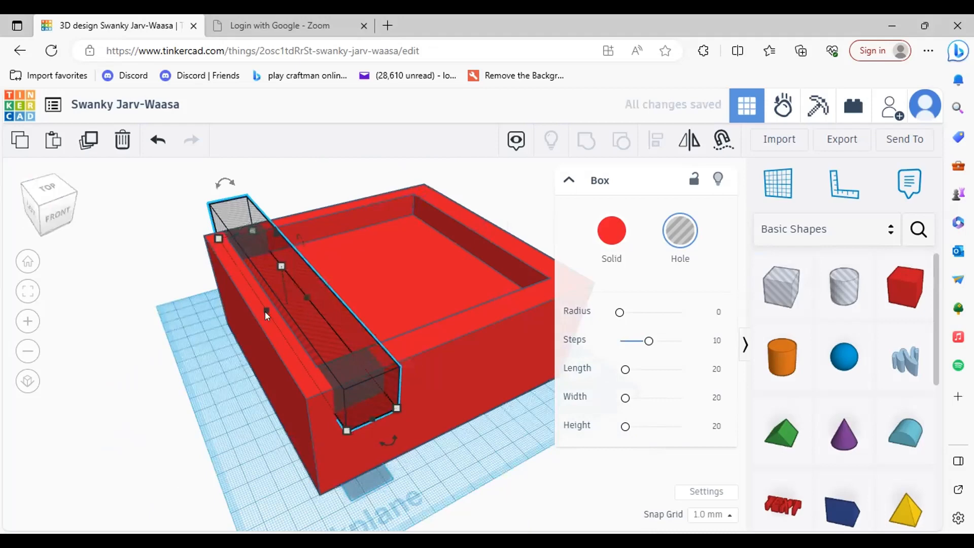
# - Widen the hole box to 20.5 mm by extending its left side toward the block's outer face
pyautogui.moveTo(264, 311)
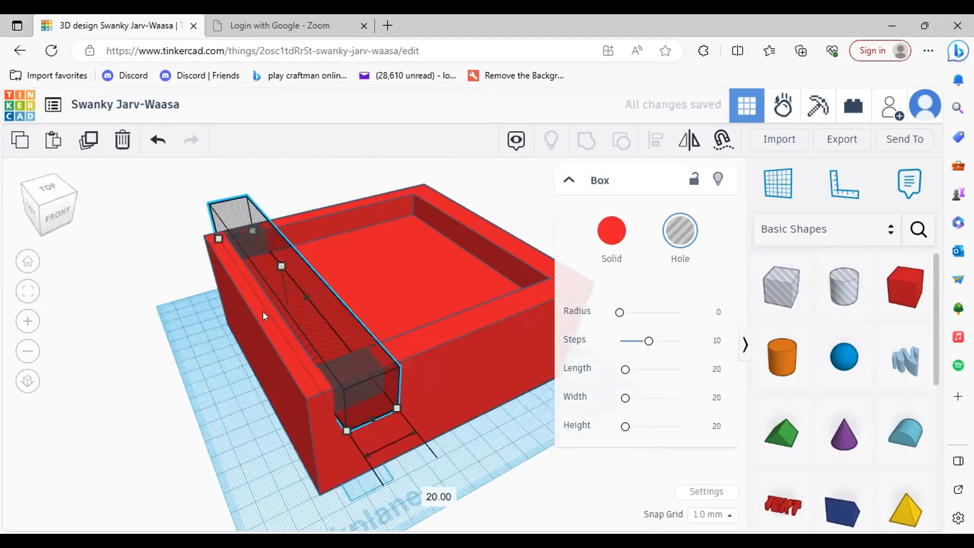
pyautogui.moveTo(262, 312); pyautogui.dragTo(263, 311)
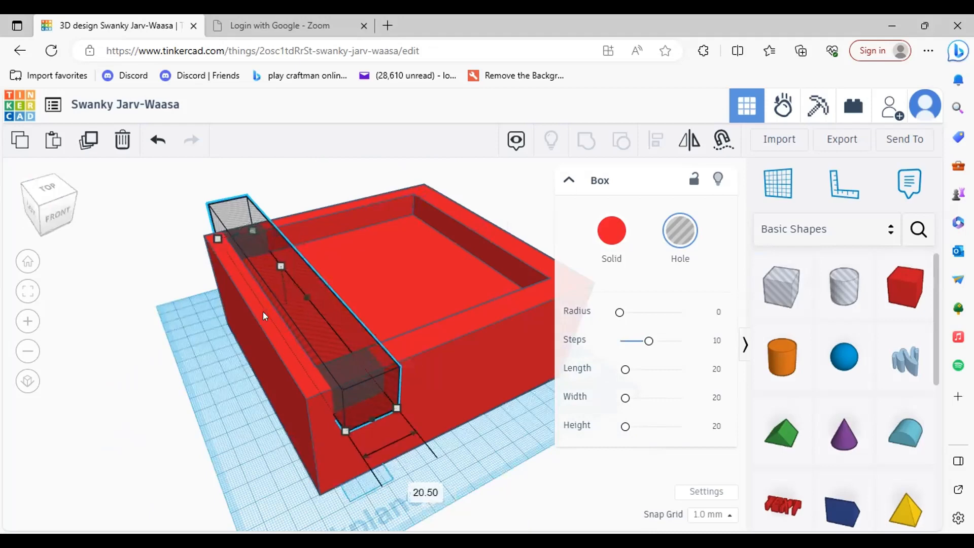
pyautogui.click(26, 210)
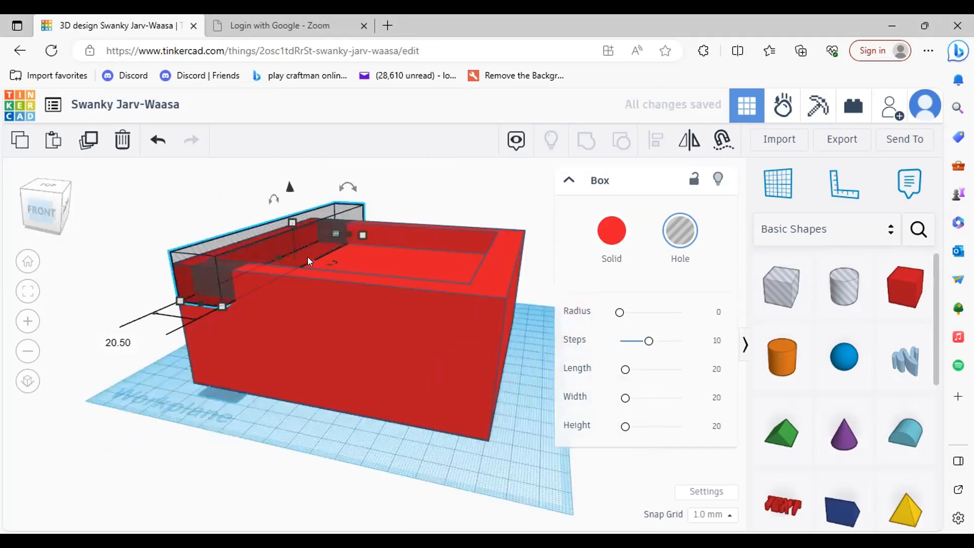
# - Narrow the hole box to 13 mm by pulling its inner side toward the block's left outer face
pyautogui.moveTo(301, 256); pyautogui.dragTo(299, 256)
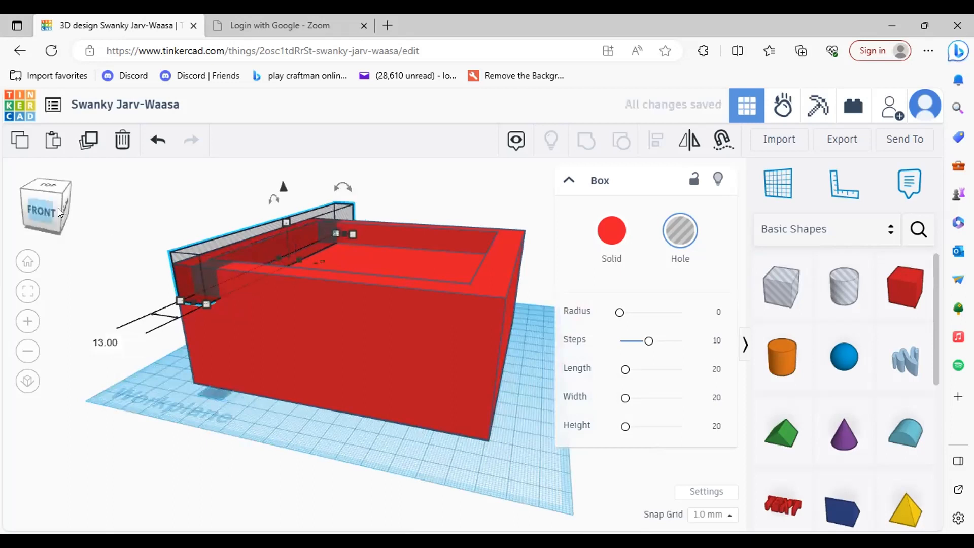
pyautogui.moveTo(57, 208)
pyautogui.mouseDown()
pyautogui.moveTo(39, 208)
pyautogui.moveTo(46, 212)
pyautogui.mouseUp()
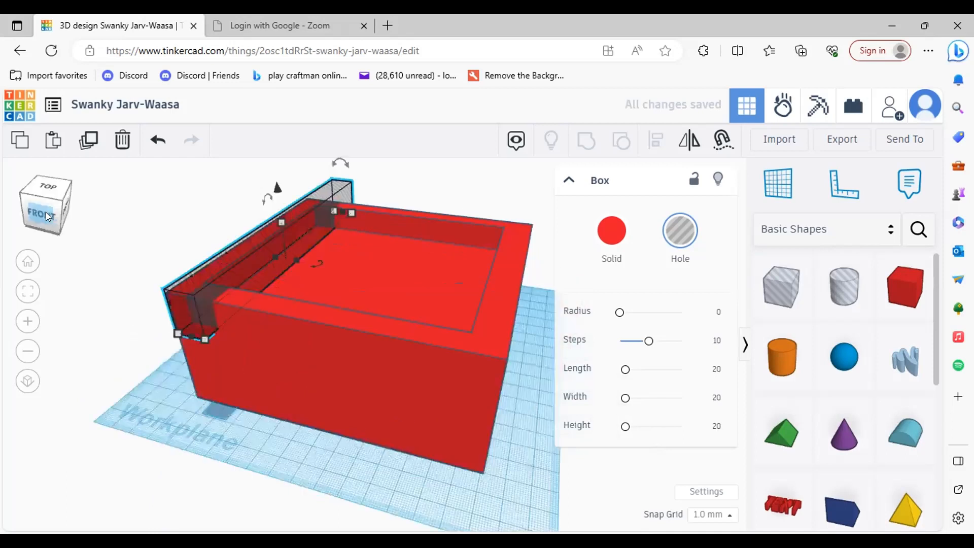
pyautogui.click(46, 214)
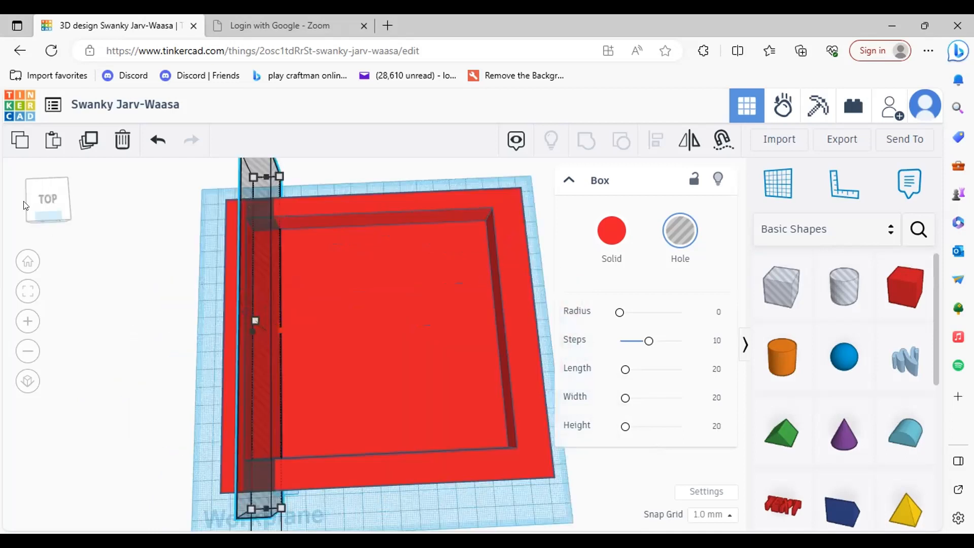
pyautogui.click(46, 204)
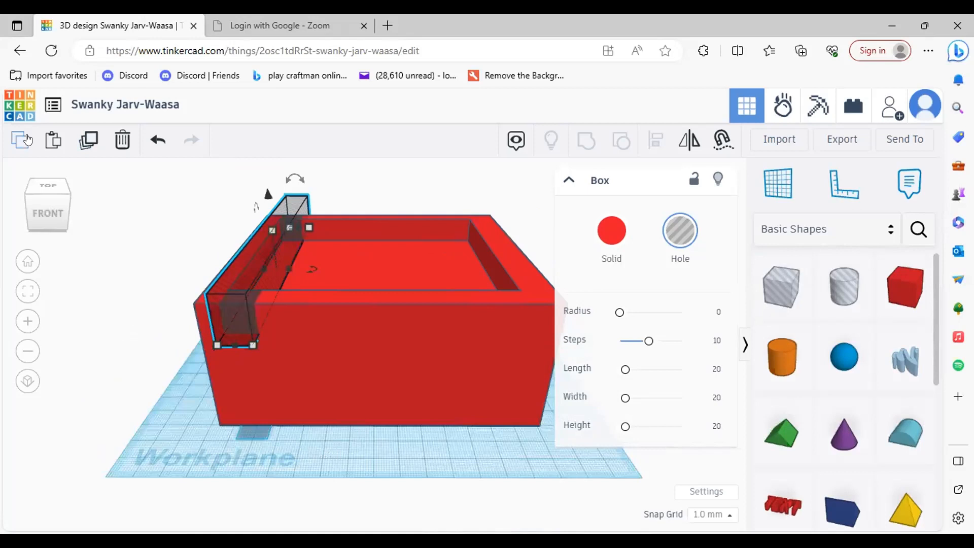
# - Duplicate the hole box and shift the copy right across the block, leaving a gap wider than one slot for the first battlement
pyautogui.click(78, 149)
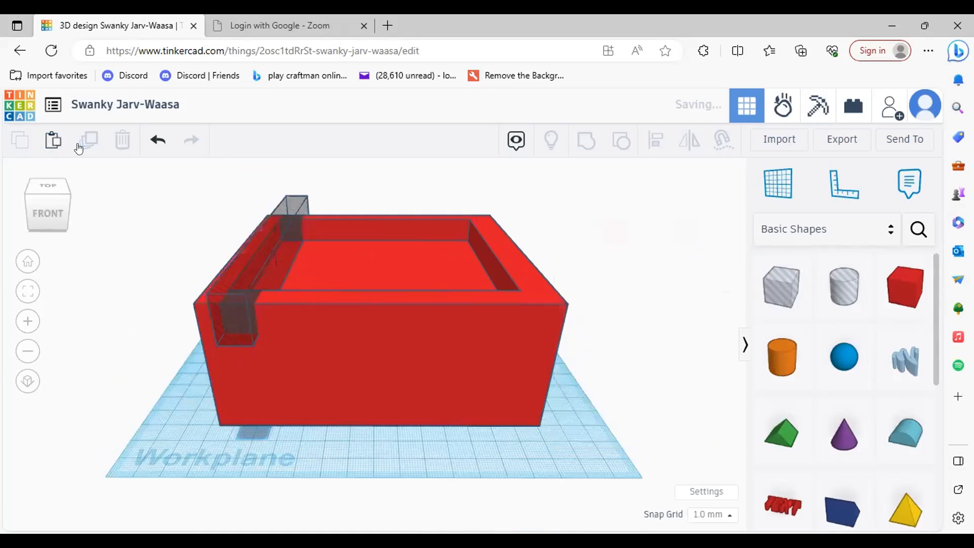
pyautogui.press('Right')
pyautogui.press('Right')
pyautogui.press('Right')
pyautogui.press('Right')
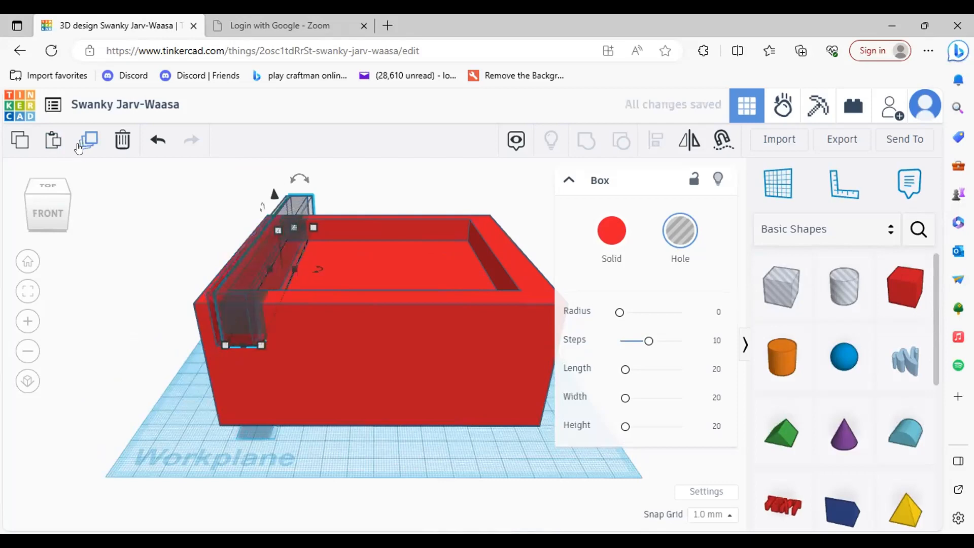
pyautogui.press('Right')
pyautogui.press('Right')
pyautogui.press('Right')
pyautogui.press('Right')
pyautogui.press('Right')
pyautogui.press('Right')
pyautogui.press('Right')
pyautogui.press('Right')
pyautogui.press('Right')
pyautogui.press('Right')
pyautogui.press('Right')
pyautogui.press('Right')
pyautogui.press('Right')
pyautogui.press('Right')
pyautogui.press('Right')
pyautogui.press('Right')
pyautogui.press('Right')
pyautogui.press('Right')
pyautogui.press('Right')
pyautogui.press('Right')
pyautogui.press('Right')
pyautogui.press('Right')
pyautogui.press('Right')
pyautogui.press('Right')
pyautogui.press('Right')
pyautogui.press('Right')
pyautogui.press('Right')
pyautogui.press('Right')
pyautogui.press('Right')
pyautogui.press('Right')
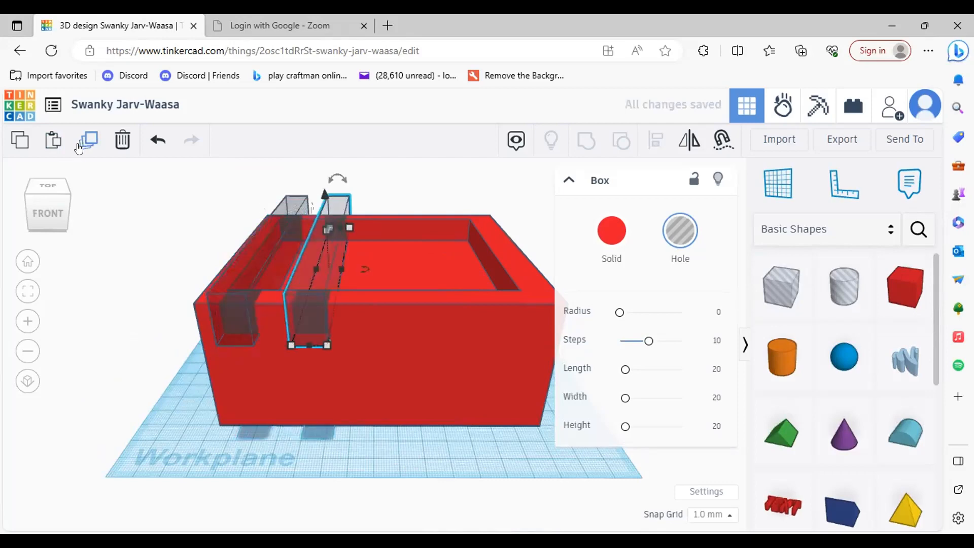
pyautogui.press('Left')
pyautogui.press('Left')
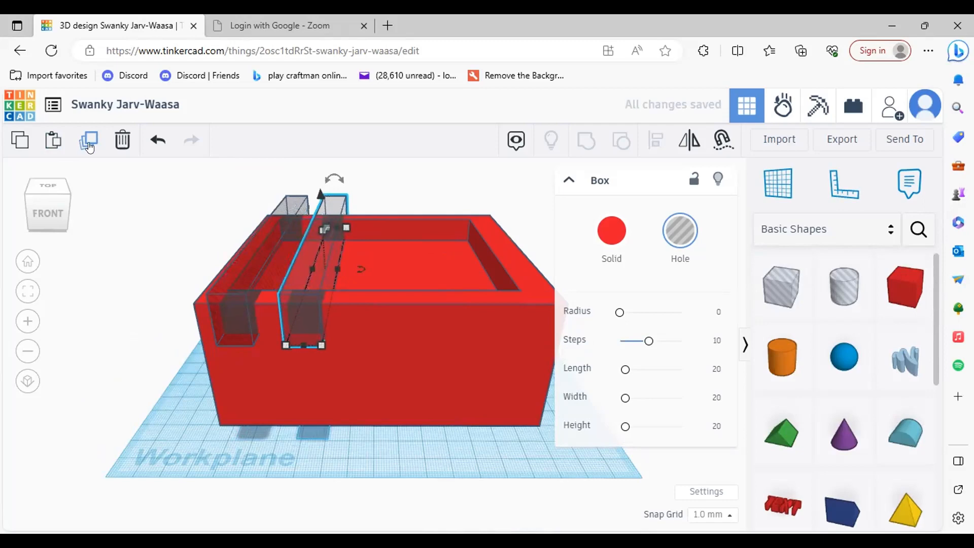
# - Repeat the spaced duplication three times to make five hole boxes across the block, and nudge the last one 1 mm toward the right wall
pyautogui.click(88, 143)
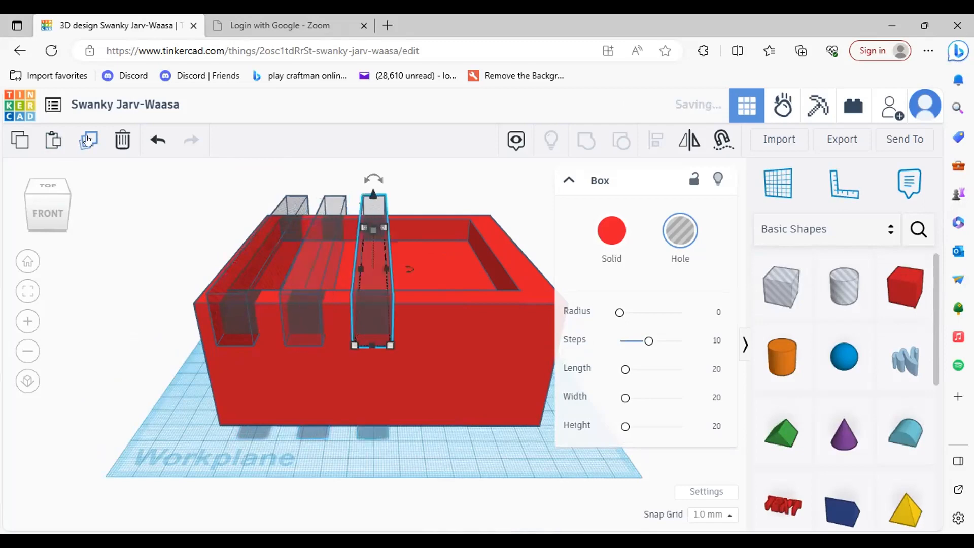
pyautogui.click(89, 141)
pyautogui.click(88, 139)
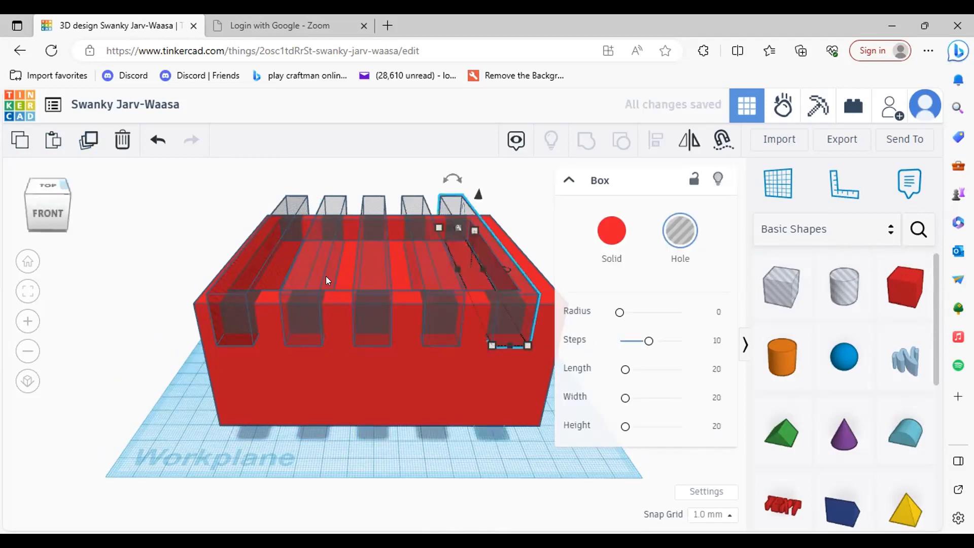
pyautogui.moveTo(326, 276); pyautogui.dragTo(450, 296, button='right')
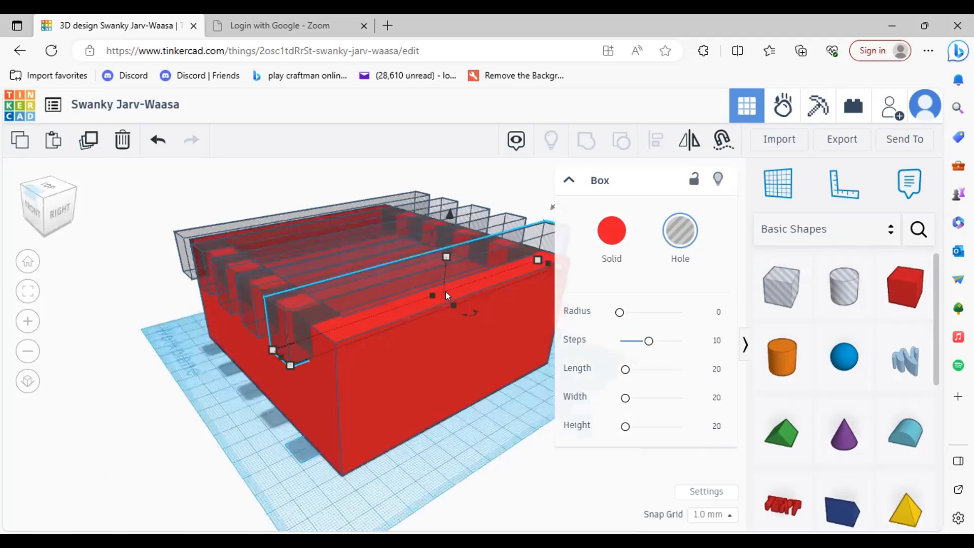
pyautogui.press('Right')
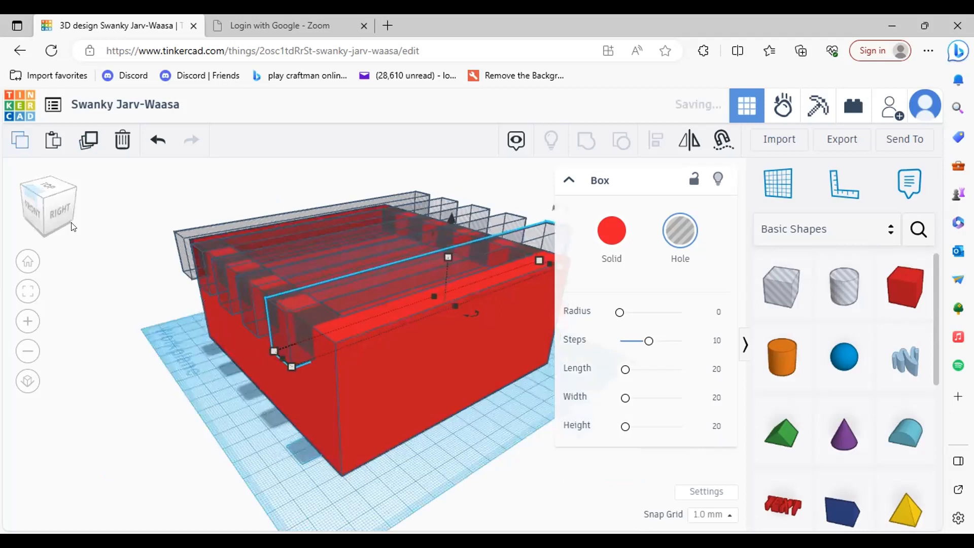
# - Select the block with all five hole boxes and group them to cut battlement notches in the front and back walls
pyautogui.click(49, 211)
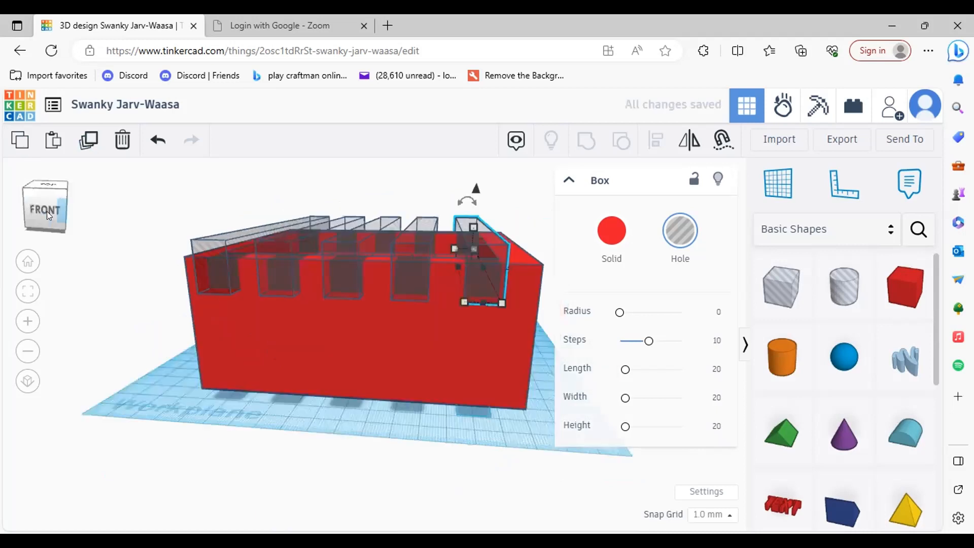
pyautogui.moveTo(46, 214); pyautogui.dragTo(57, 211)
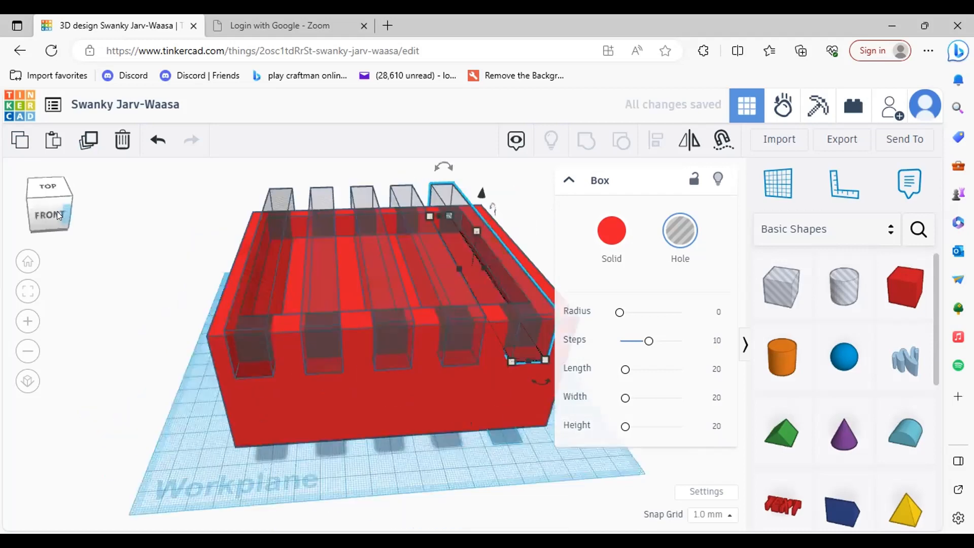
pyautogui.click(50, 211)
pyautogui.click(47, 210)
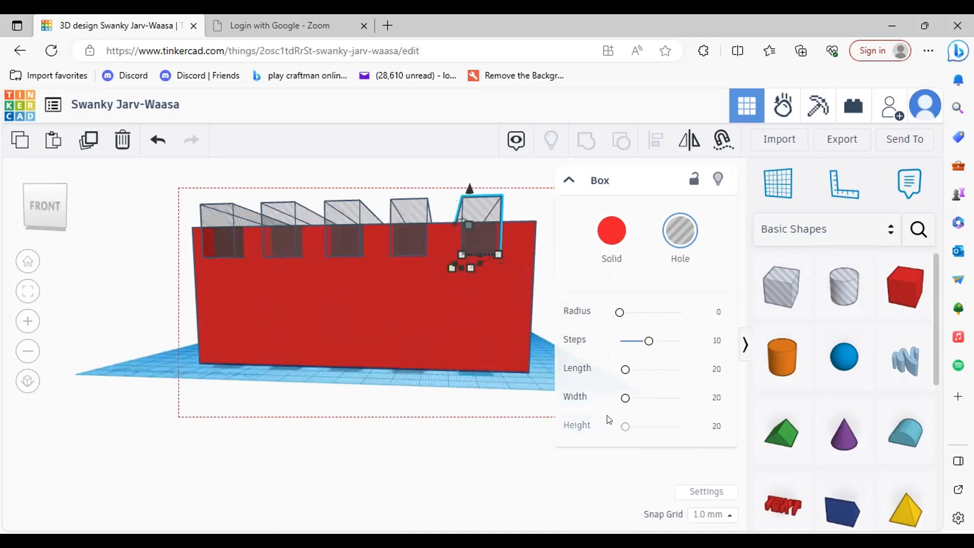
pyautogui.hotkey('ctrl', 'a')
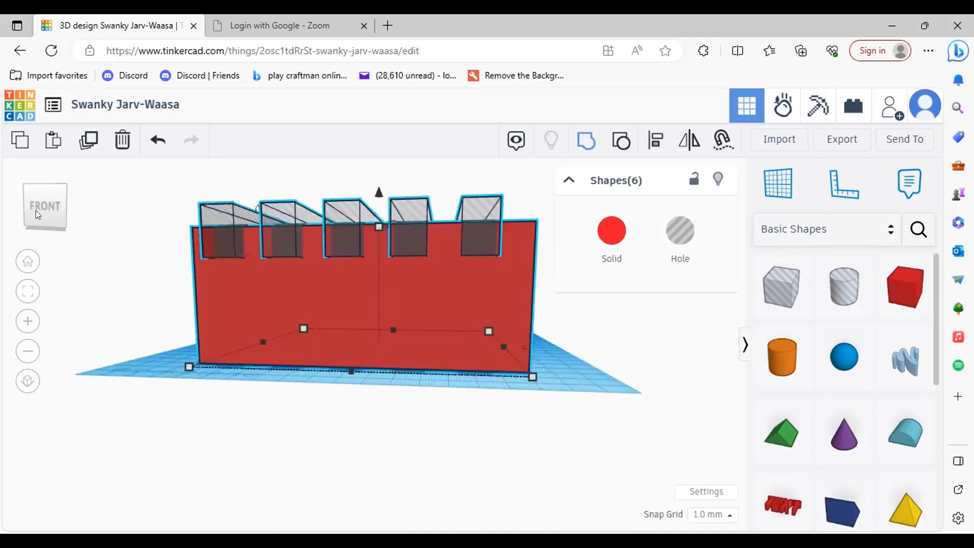
pyautogui.hotkey('ctrl', 'g')
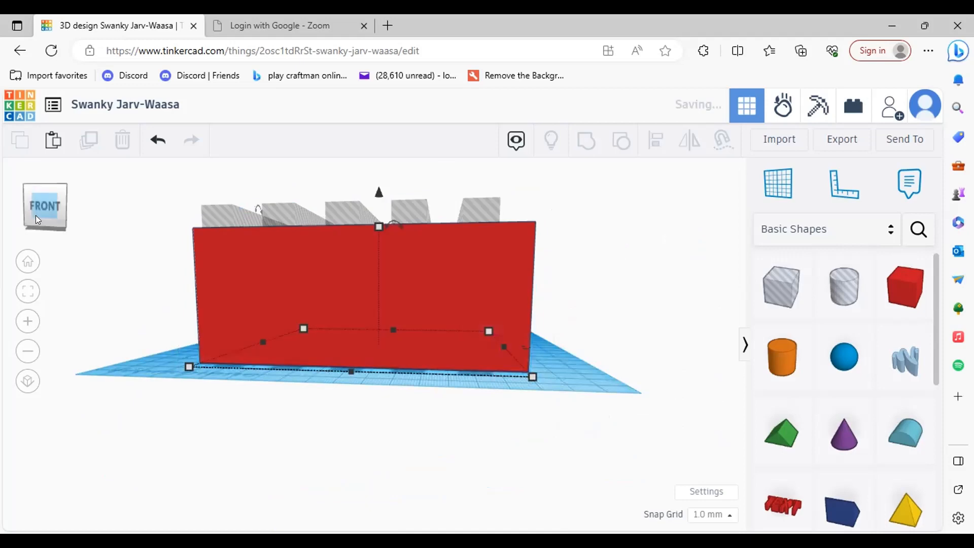
# - Paste a copy of the long hole box by the block's right side and raise it 64 mm
pyautogui.moveTo(36, 215)
pyautogui.mouseDown()
pyautogui.moveTo(13, 214)
pyautogui.moveTo(36, 214)
pyautogui.mouseUp()
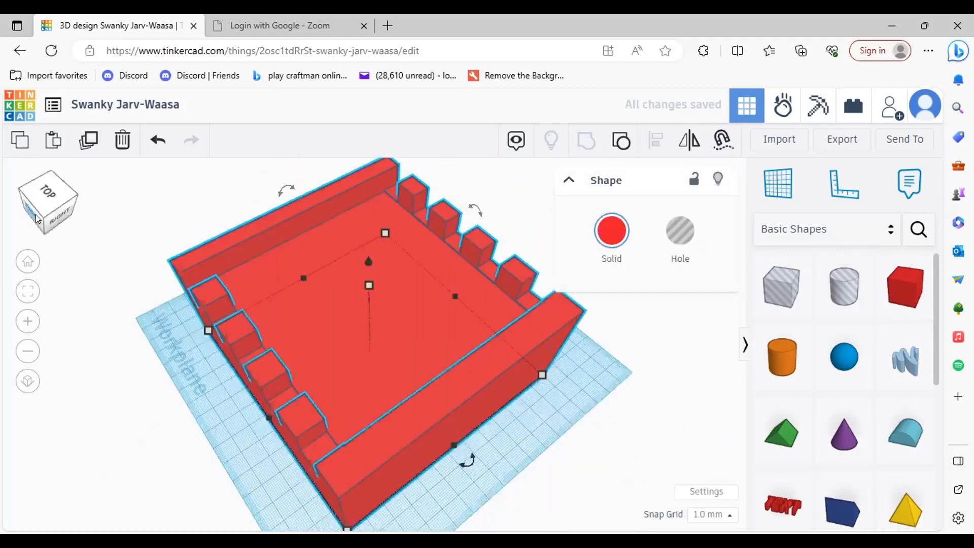
pyautogui.click(37, 213)
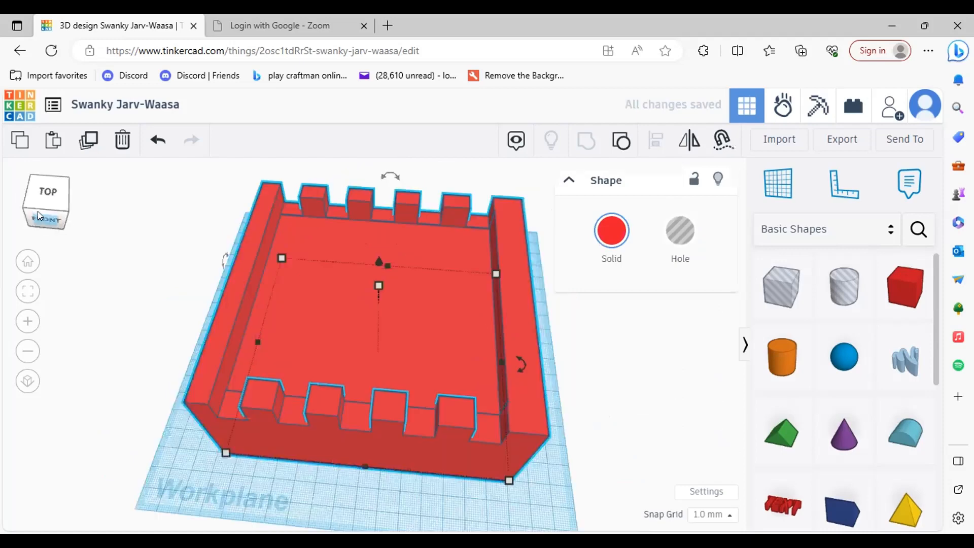
pyautogui.click(38, 211)
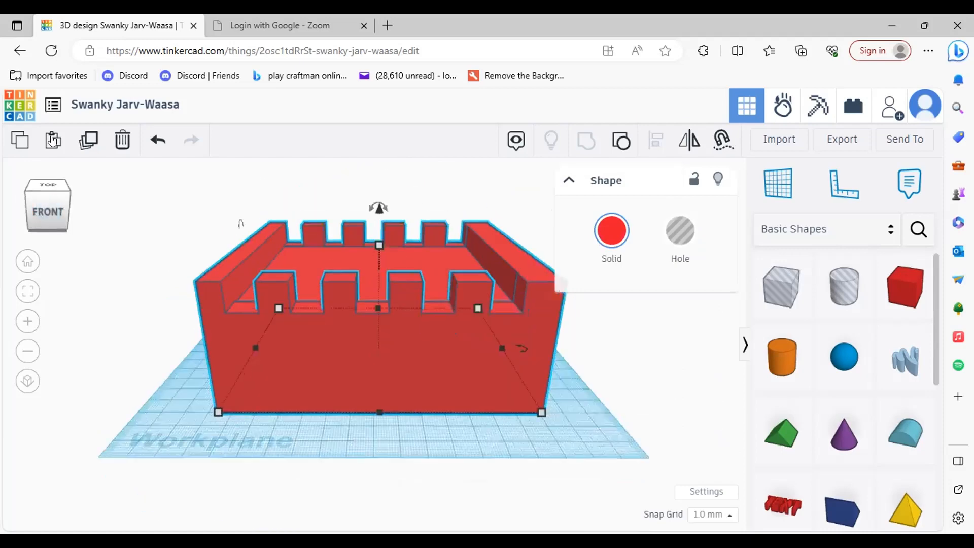
pyautogui.click(52, 141)
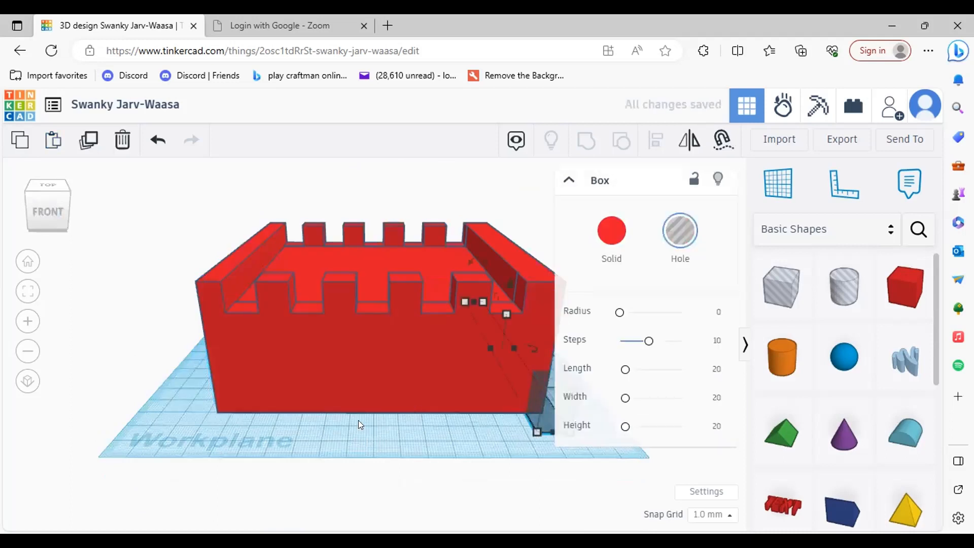
pyautogui.moveTo(510, 284); pyautogui.dragTo(529, 196)
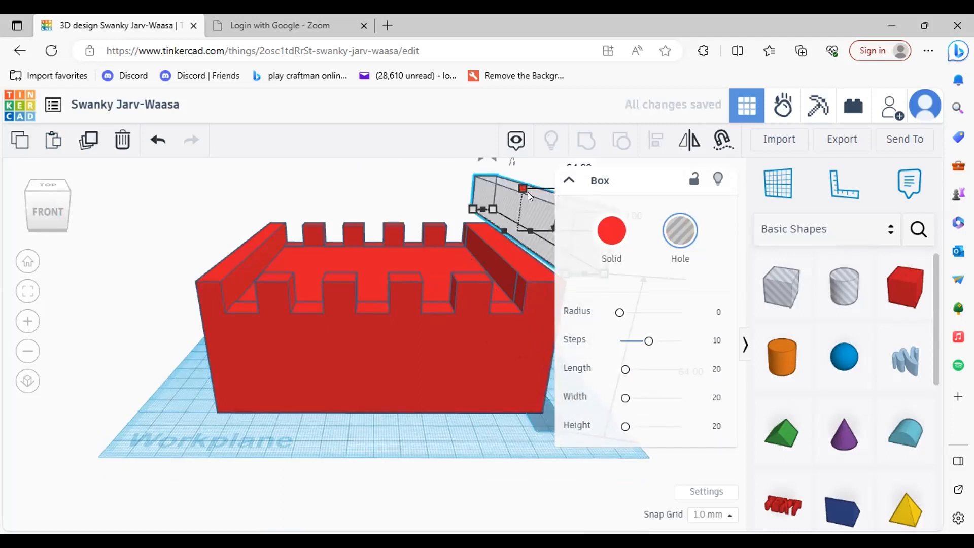